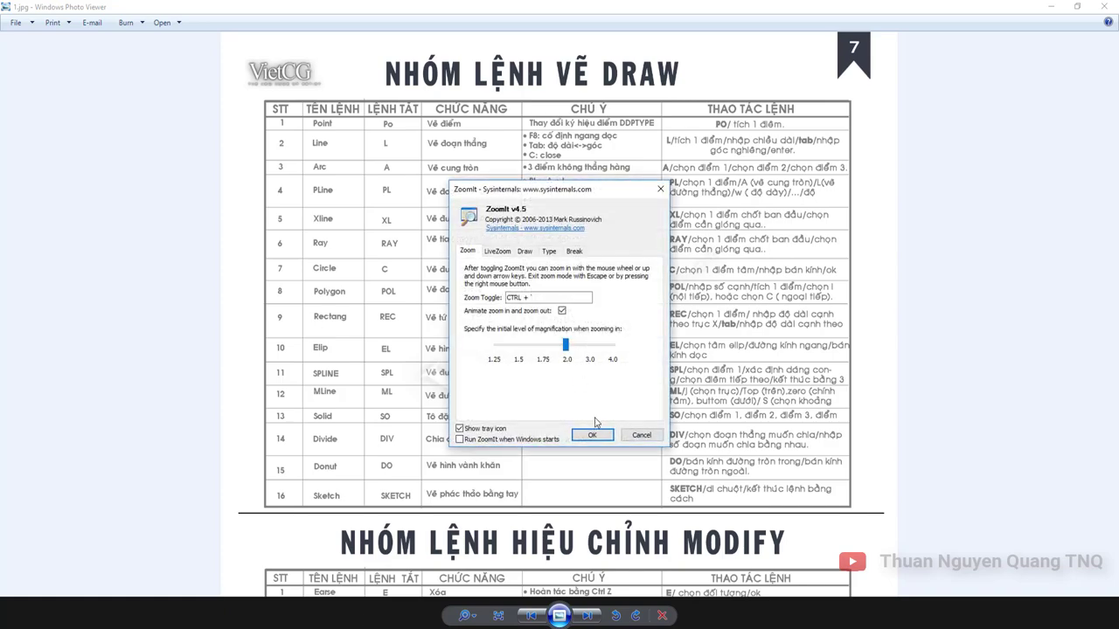
- Zoom into the Polygon row and mark it with a box, arrows and underlines on Polygon, its description and POL
{"action": "left_click", "coordinate": [597, 434]}
{"action": "key", "text": "ctrl+1"}
{"action": "left_click", "coordinate": [239, 266]}
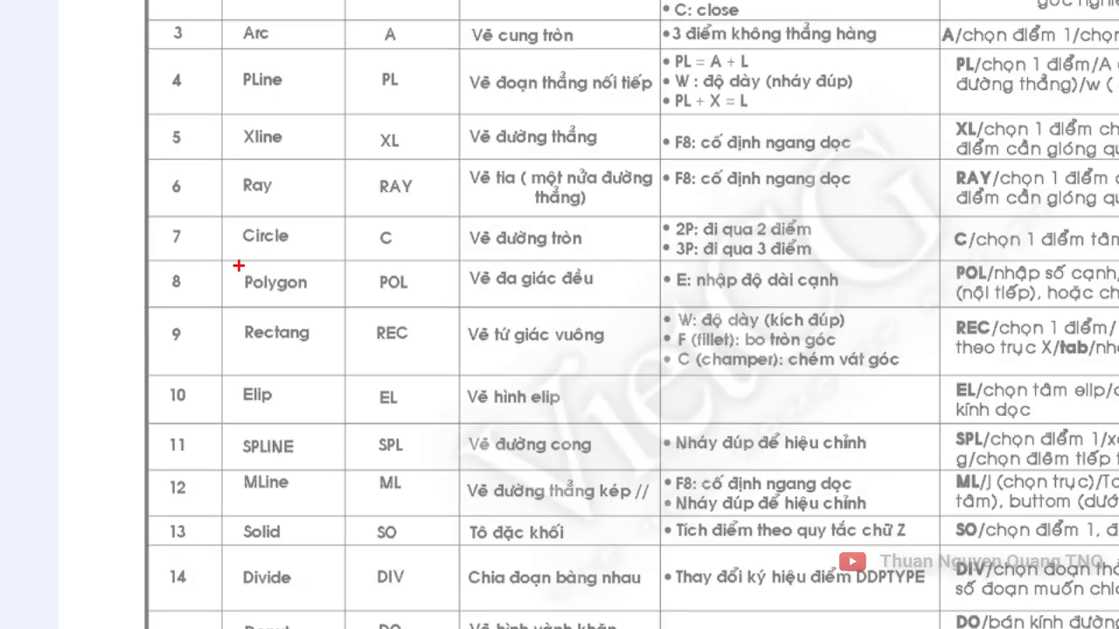
{"action": "left_click_drag", "start_coordinate": [129, 253], "coordinate": [1049, 311], "text": "ctrl"}
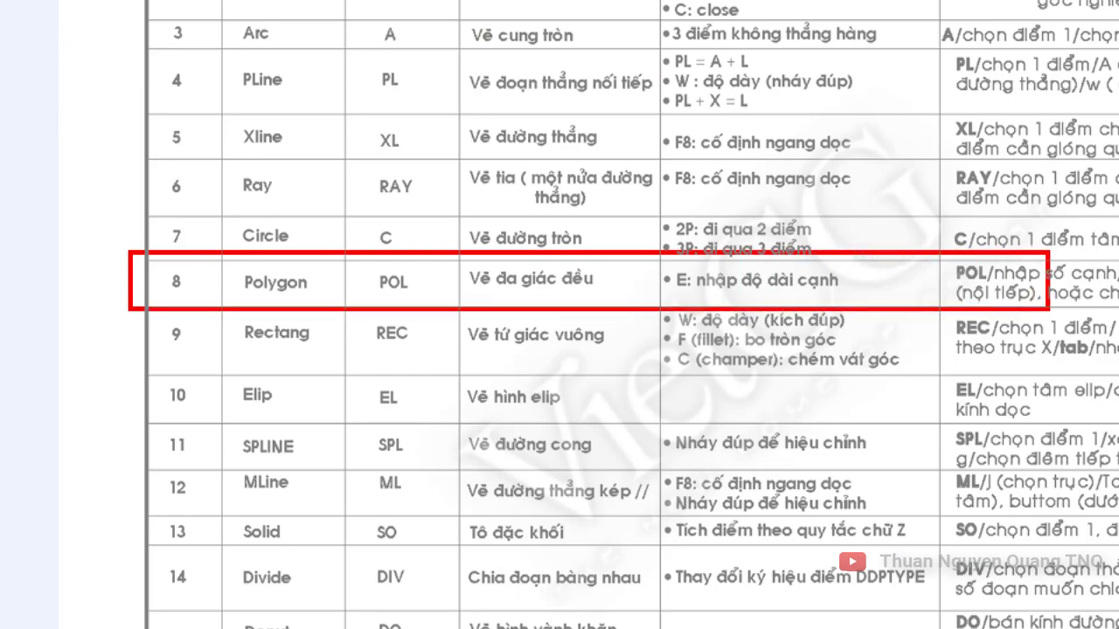
{"action": "left_click_drag", "start_coordinate": [125, 276], "coordinate": [30, 113], "text": "ctrl+shift"}
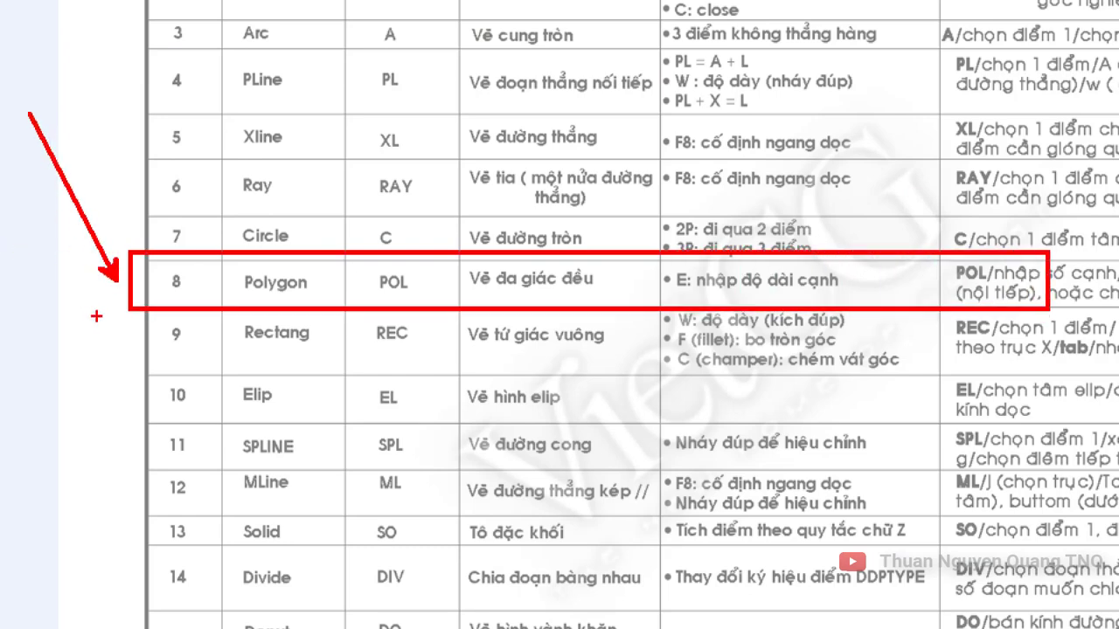
{"action": "left_click_drag", "start_coordinate": [113, 302], "coordinate": [18, 450], "text": "ctrl+shift"}
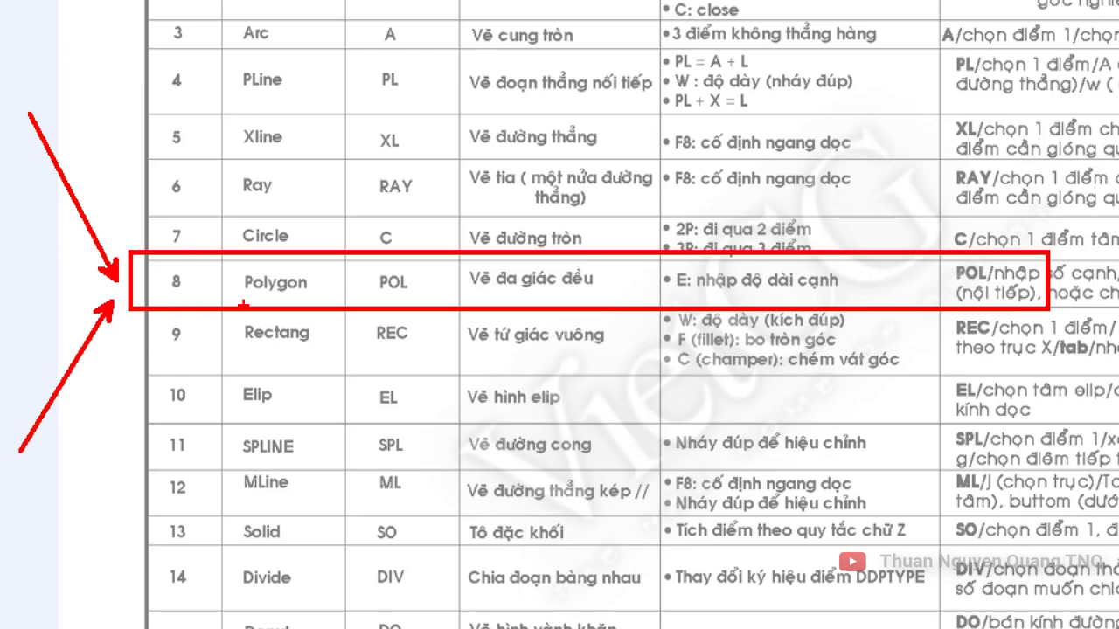
{"action": "left_click_drag", "start_coordinate": [246, 295], "coordinate": [314, 295], "text": "shift"}
{"action": "left_click_drag", "start_coordinate": [473, 289], "coordinate": [592, 293]}
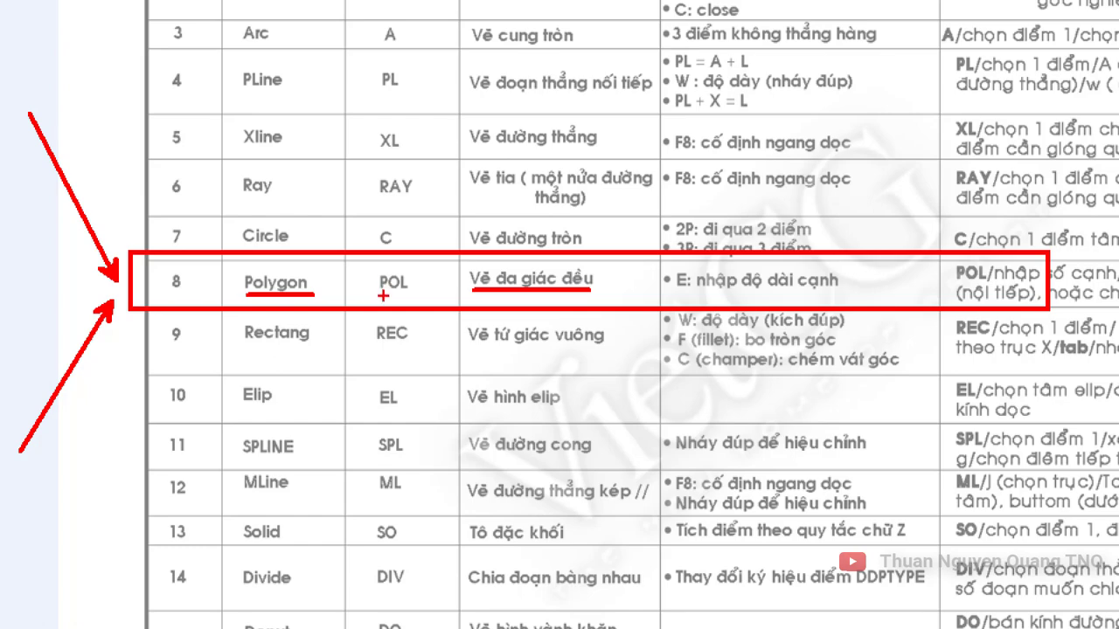
{"action": "left_click_drag", "start_coordinate": [381, 298], "coordinate": [410, 302]}
{"action": "key", "text": "Escape"}
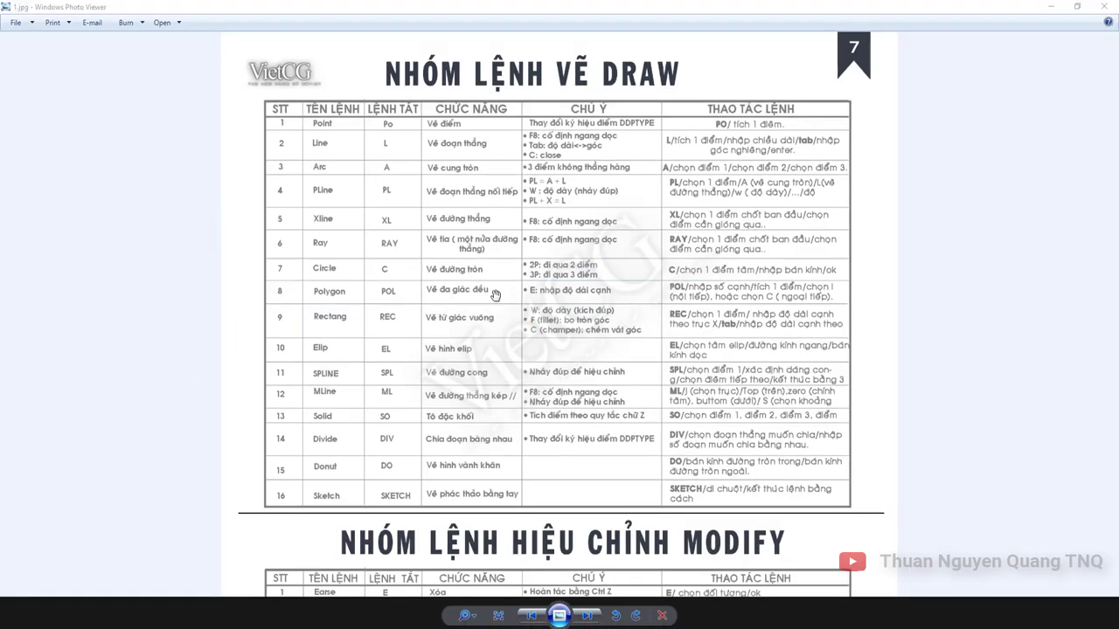
- Zoom in again to circle the POL shortcut and mark the E: edge-length note, then clear the marks
{"action": "key", "text": "ctrl+1"}
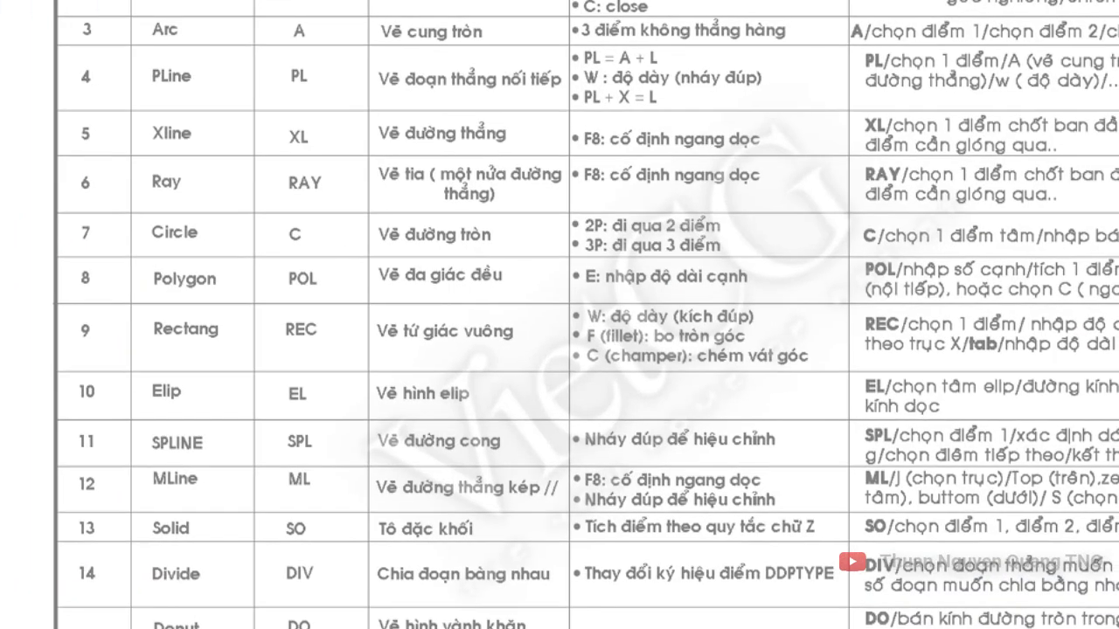
{"action": "left_click", "coordinate": [469, 302]}
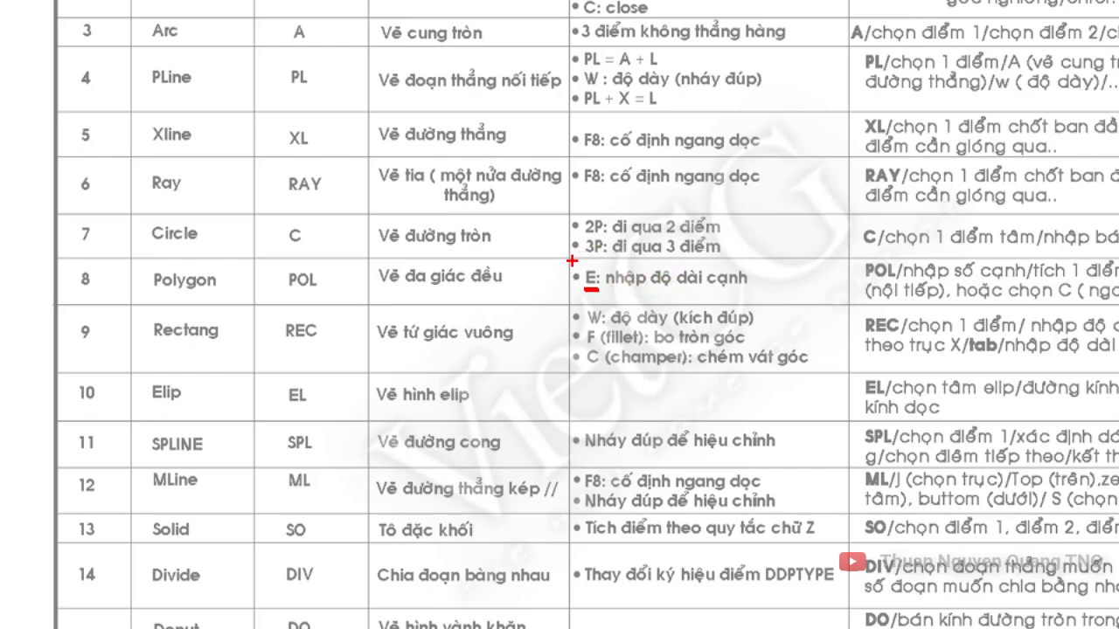
{"action": "mouse_move", "coordinate": [602, 242]}
{"action": "left_mouse_down"}
{"action": "mouse_move", "coordinate": [581, 261]}
{"action": "mouse_move", "coordinate": [612, 271]}
{"action": "mouse_move", "coordinate": [602, 301]}
{"action": "left_mouse_up"}
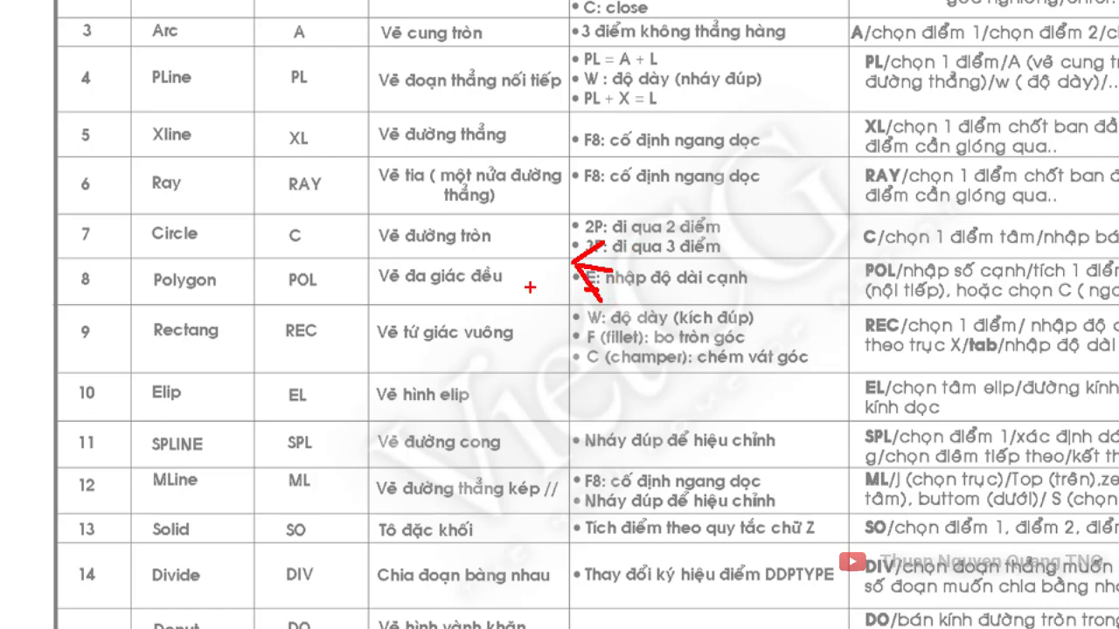
{"action": "left_click_drag", "start_coordinate": [336, 262], "coordinate": [321, 252]}
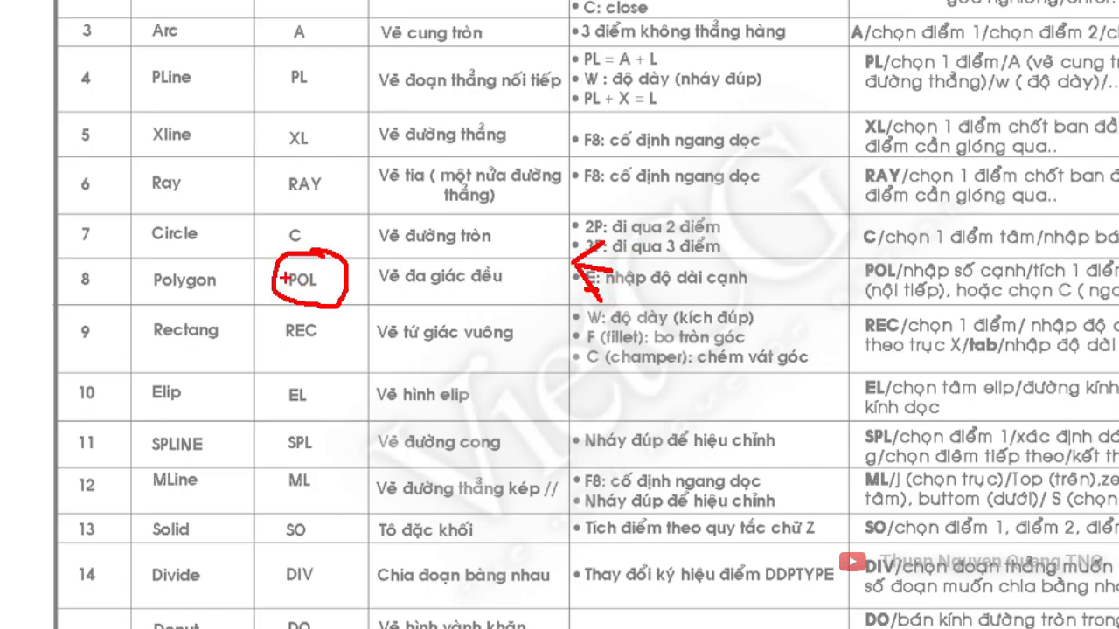
{"action": "left_click_drag", "start_coordinate": [584, 290], "coordinate": [594, 289]}
{"action": "key", "text": "Escape"}
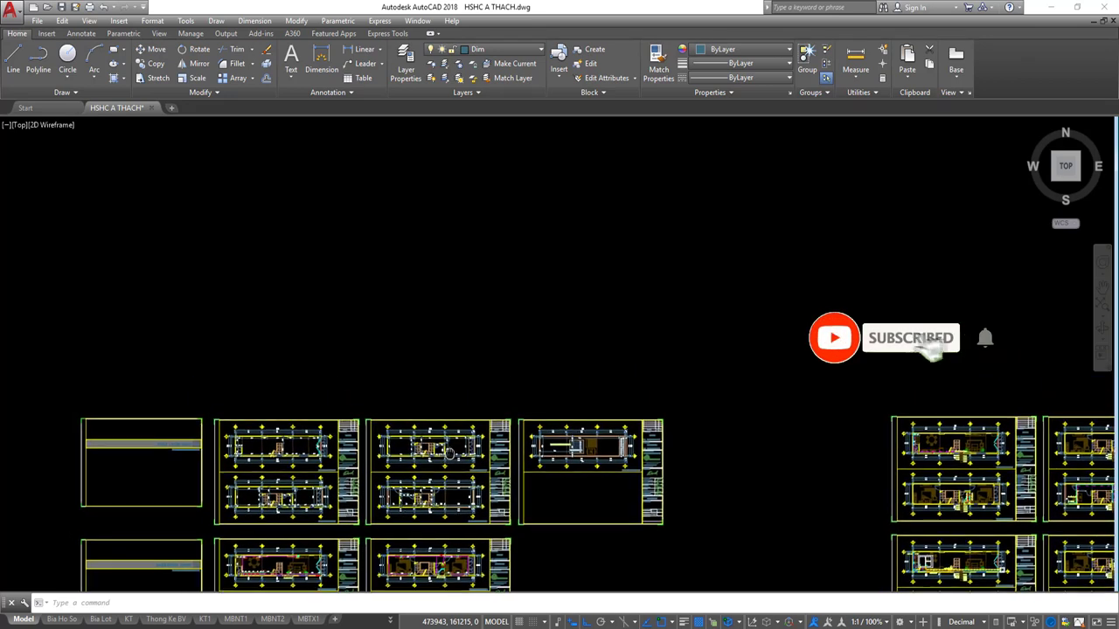
- Pan to empty space above the sheets, start POLYGON via POL, and mark the number-of-sides prompt
{"action": "scroll", "coordinate": [425, 405], "scroll_direction": "up", "scroll_amount": 2}
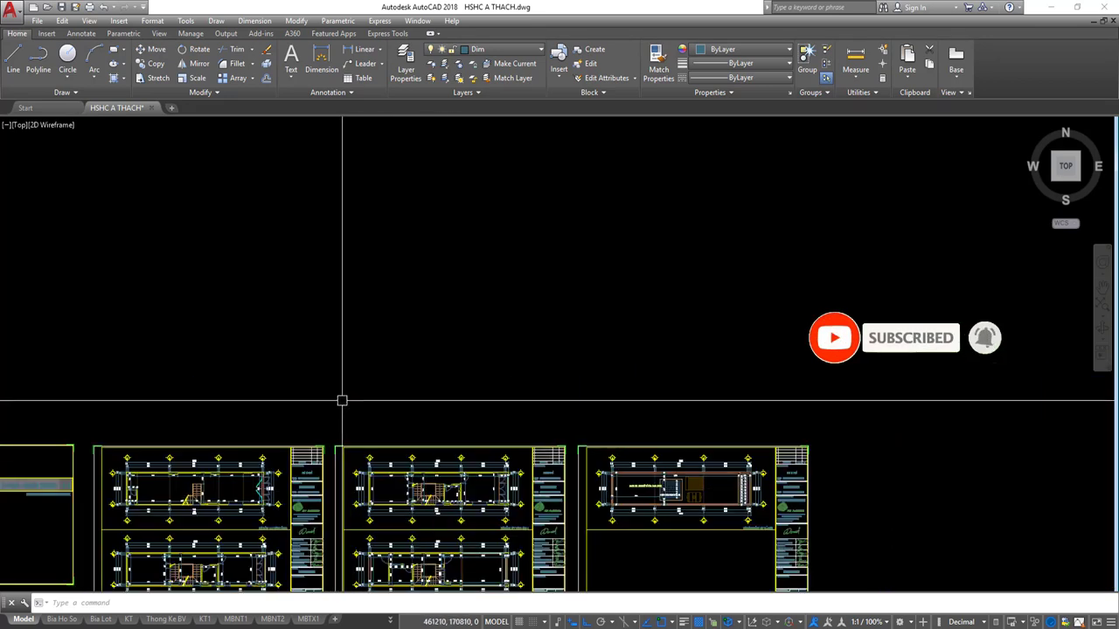
{"action": "middle_click_drag", "start_coordinate": [303, 329], "coordinate": [349, 386]}
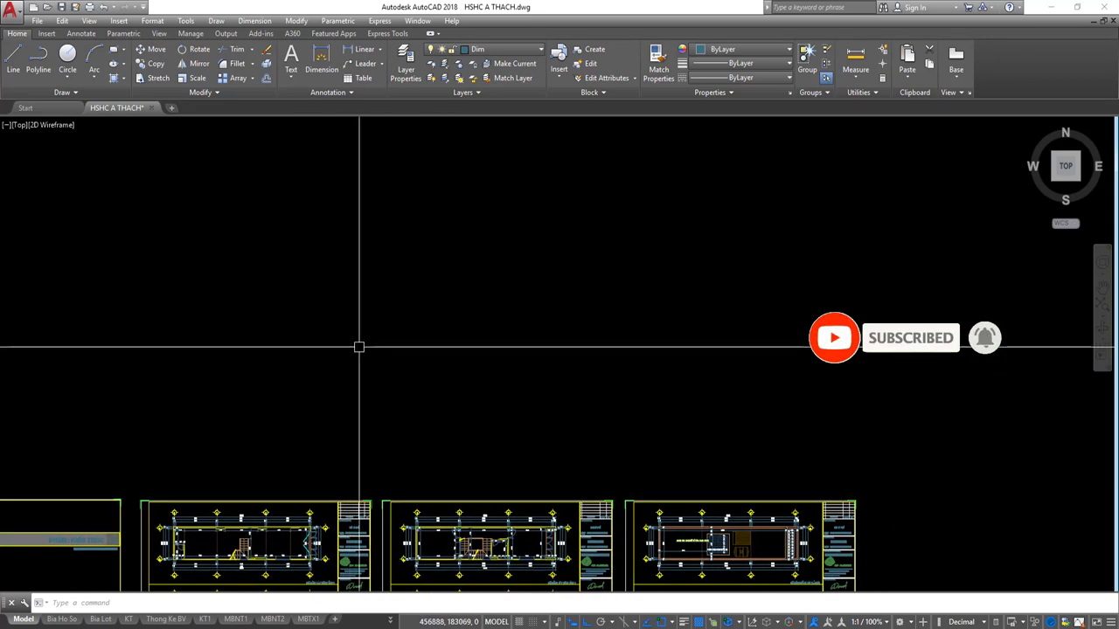
{"action": "type", "text": "POL"}
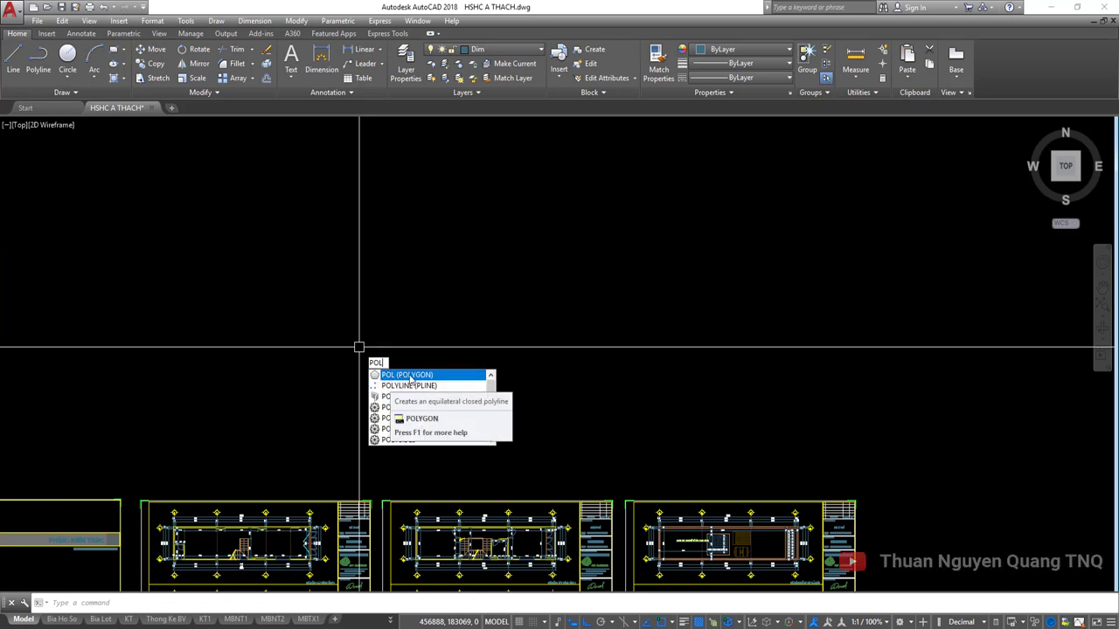
{"action": "left_click", "coordinate": [404, 378]}
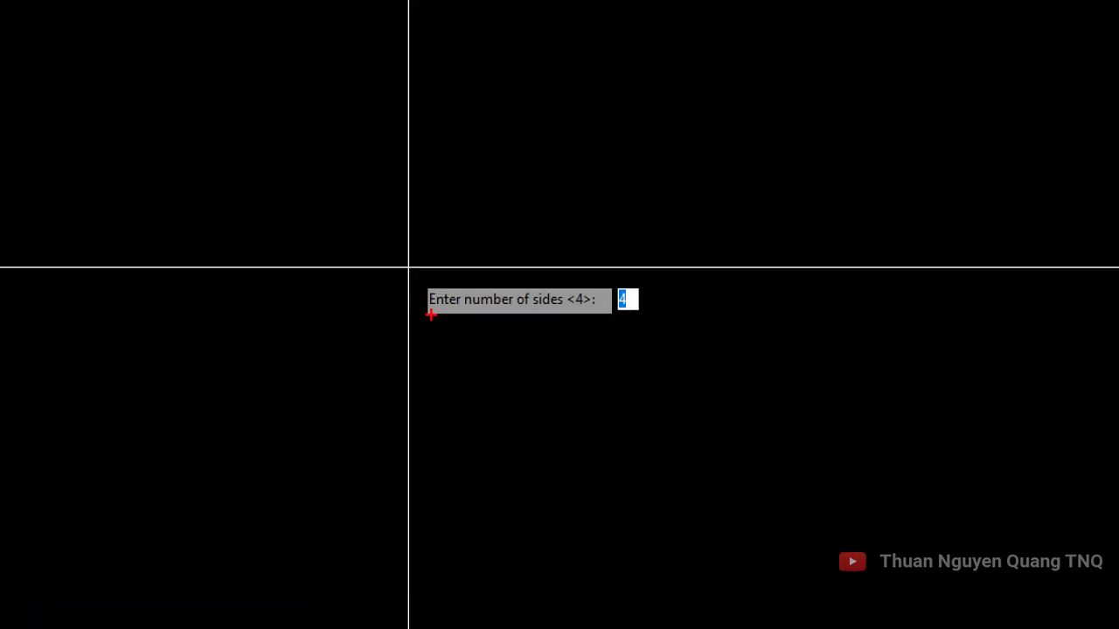
{"action": "left_click_drag", "start_coordinate": [431, 322], "coordinate": [608, 330]}
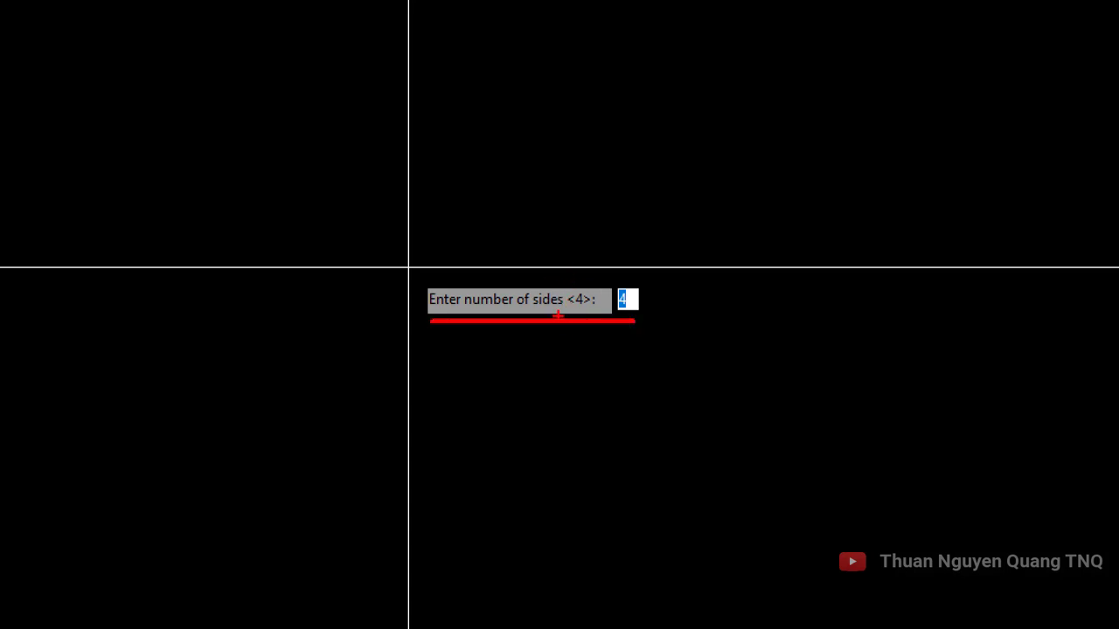
{"action": "left_click_drag", "start_coordinate": [564, 279], "coordinate": [587, 274]}
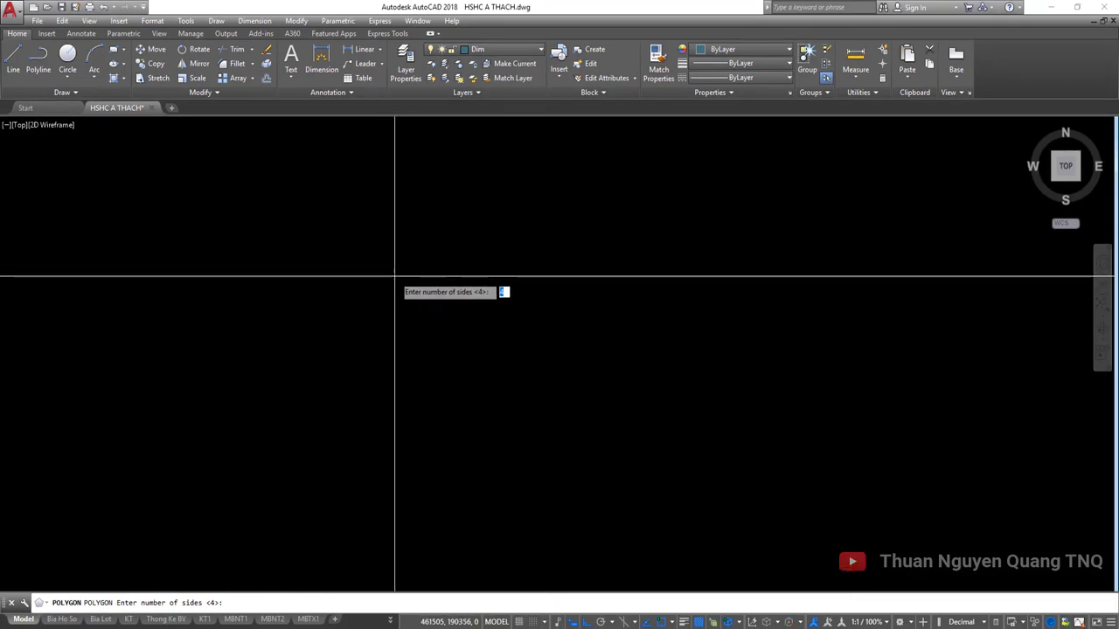
- Enter 7 sides and pick a centre point in empty space, then cancel the polygon
{"action": "type", "text": "7"}
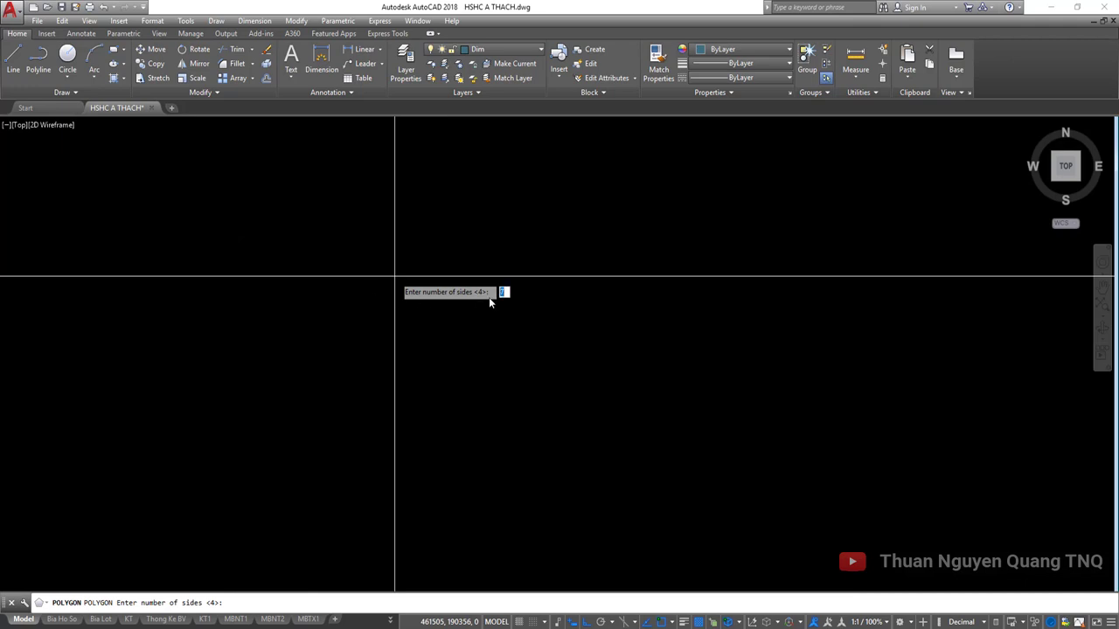
{"action": "key", "text": "Return"}
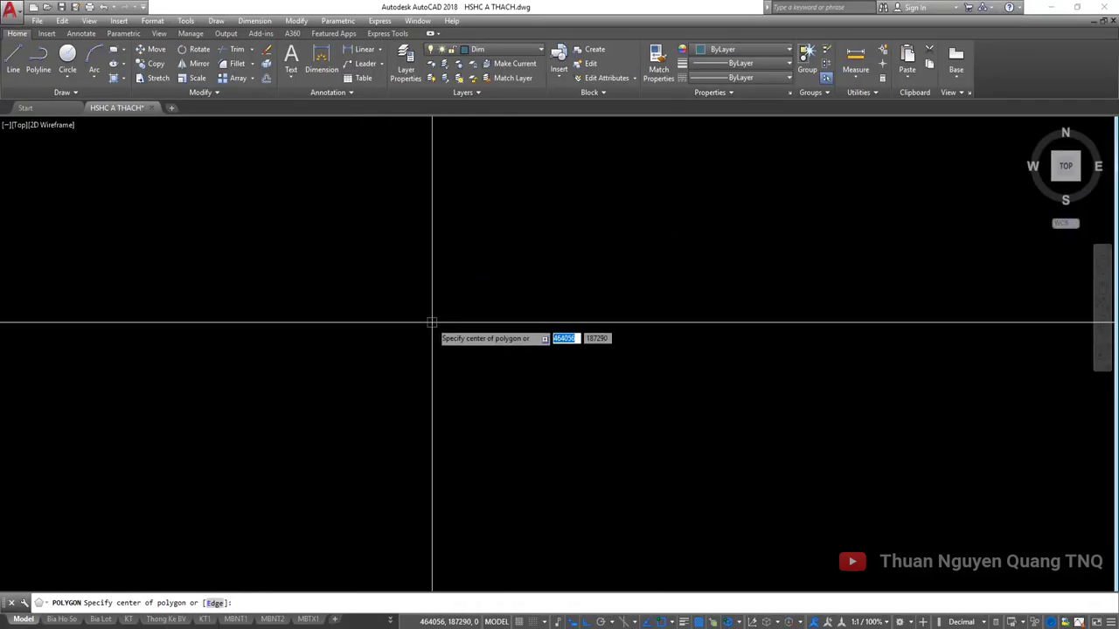
{"action": "left_click", "coordinate": [432, 324]}
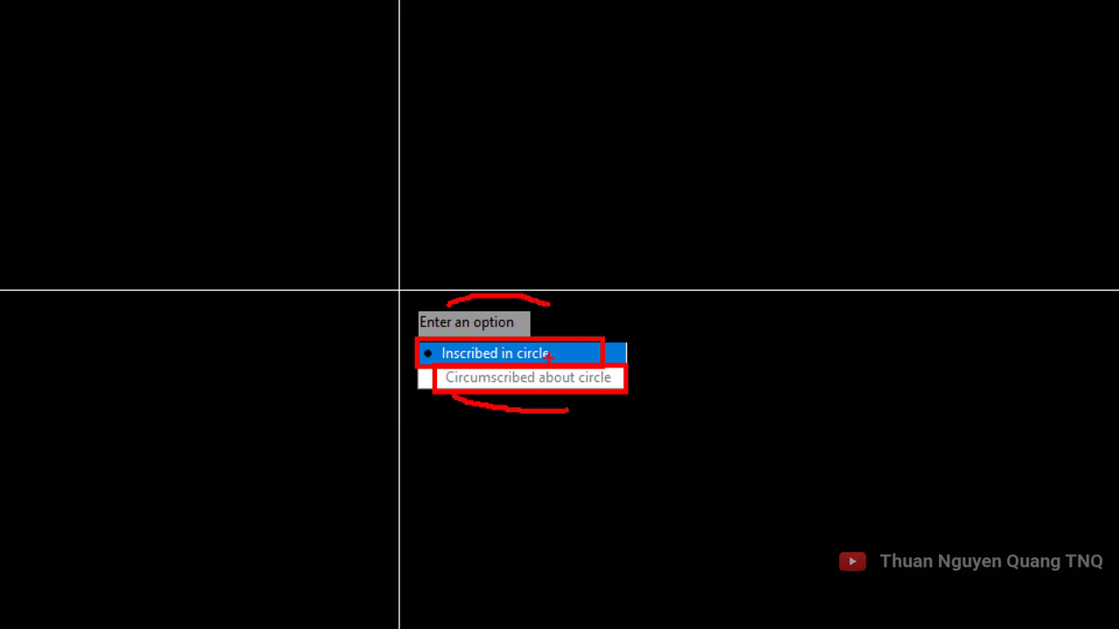
{"action": "key", "text": "Escape"}
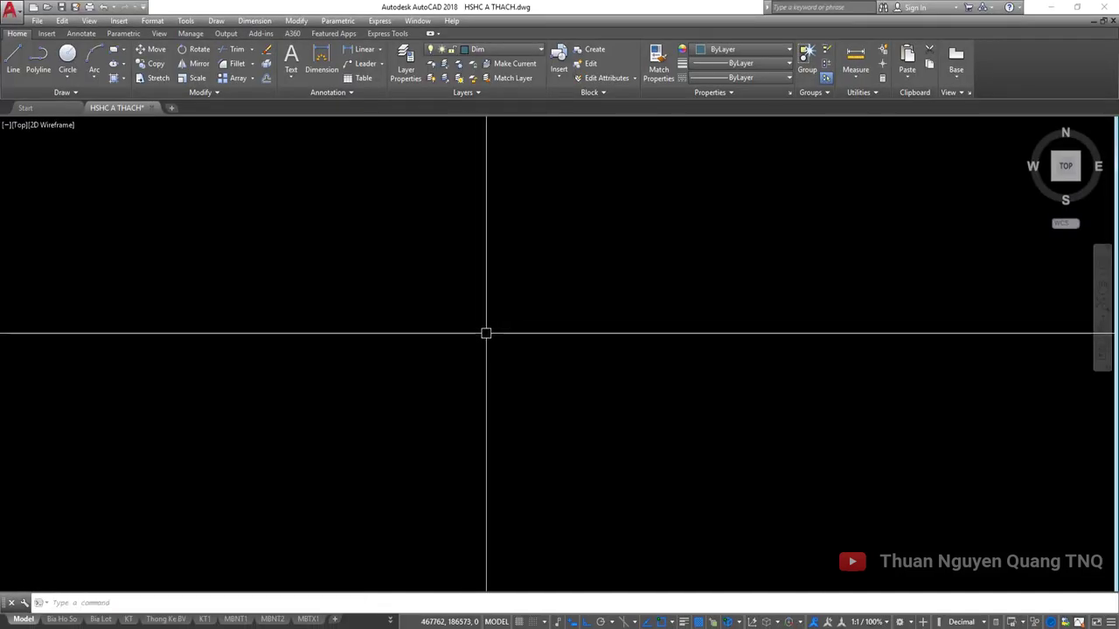
- Draw a small circle with the C command
{"action": "type", "text": "c"}
{"action": "key", "text": "Return"}
{"action": "left_click", "coordinate": [523, 312]}
{"action": "left_click", "coordinate": [549, 309]}
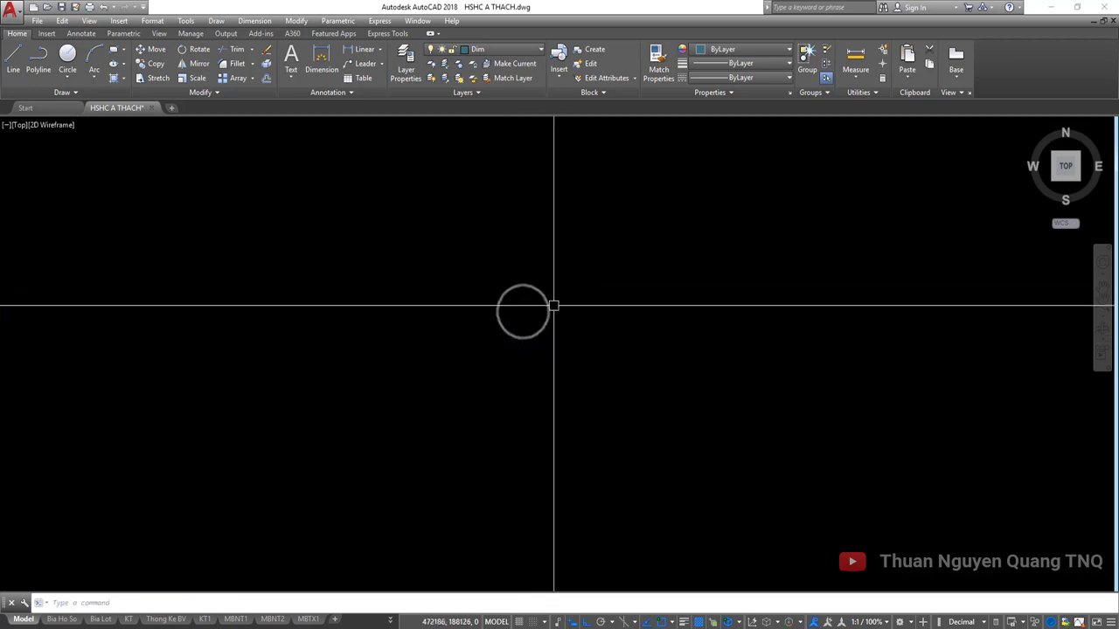
- Copy the circle horizontally to the right with CO
{"action": "left_click", "coordinate": [519, 312]}
{"action": "type", "text": "co"}
{"action": "key", "text": "Return"}
{"action": "left_click", "coordinate": [507, 390]}
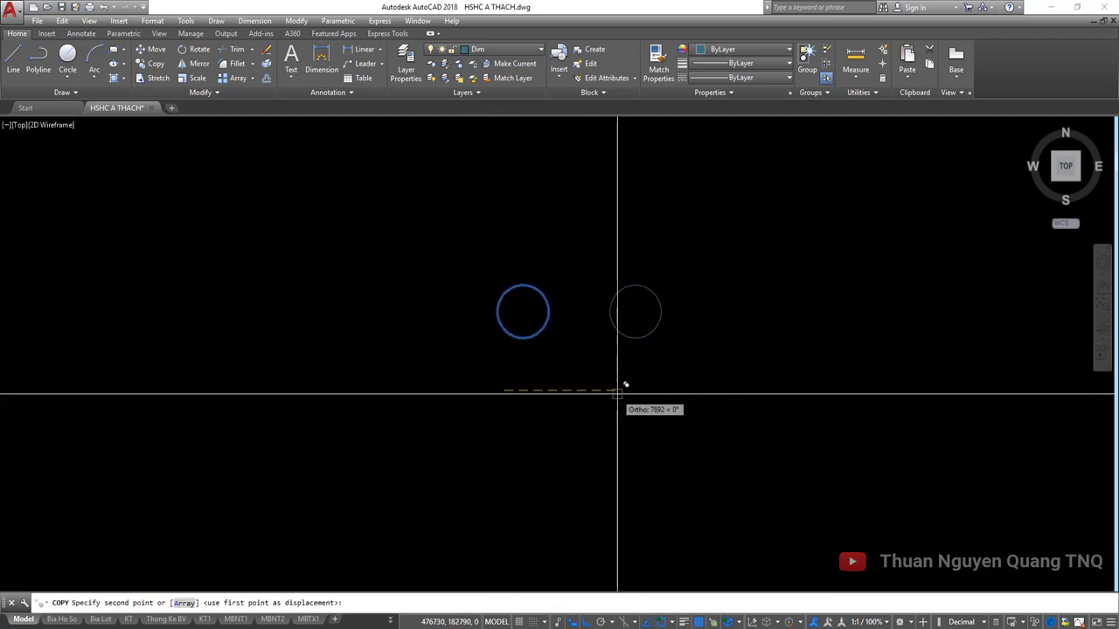
{"action": "left_click", "coordinate": [652, 394]}
{"action": "key", "text": "Escape"}
- Window-select both circles a few times, clearing the selection each time
{"action": "scroll", "coordinate": [630, 315], "scroll_direction": "up", "scroll_amount": 2}
{"action": "left_click", "coordinate": [678, 303]}
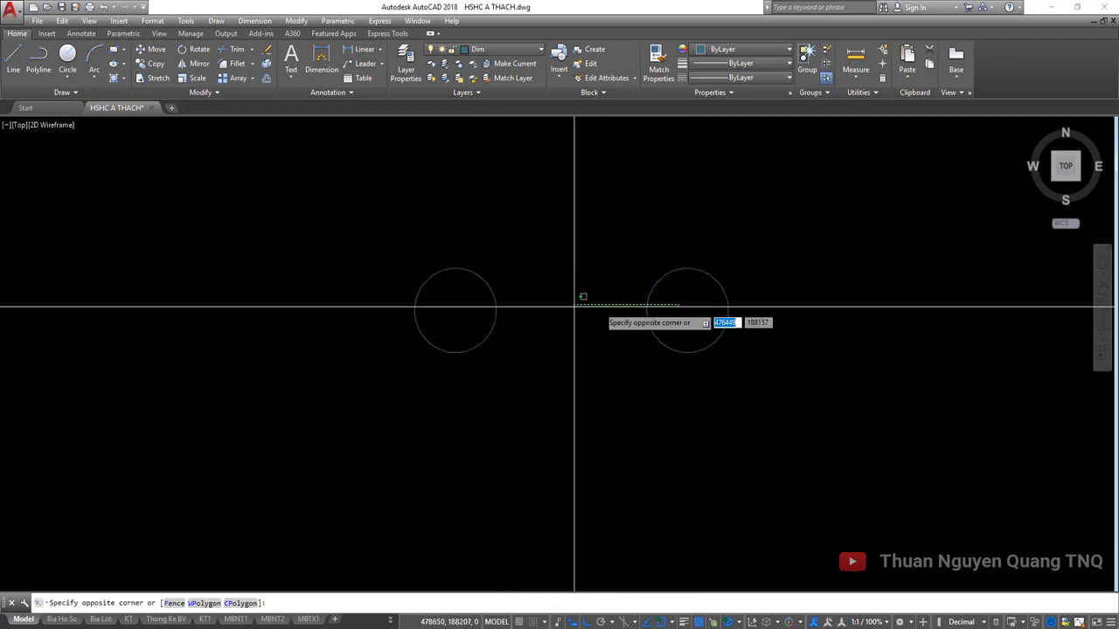
{"action": "left_click", "coordinate": [574, 306]}
{"action": "key", "text": "Escape"}
{"action": "left_click", "coordinate": [717, 242]}
{"action": "left_click", "coordinate": [499, 309]}
{"action": "key", "text": "Escape"}
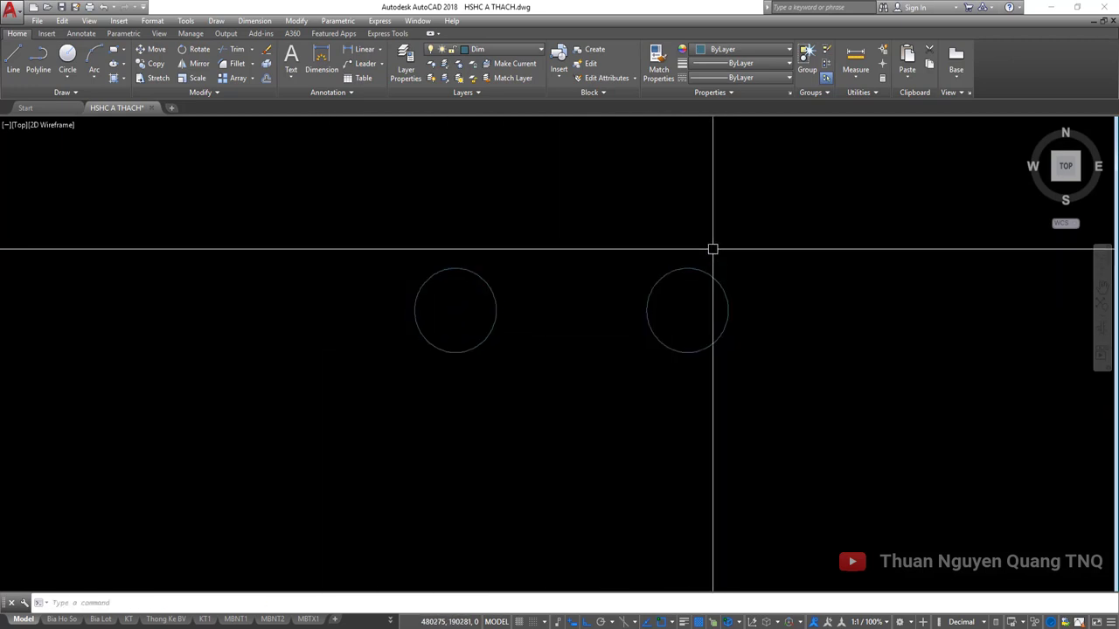
{"action": "left_click", "coordinate": [712, 250]}
{"action": "left_click", "coordinate": [472, 332]}
{"action": "key", "text": "ctrl+a"}
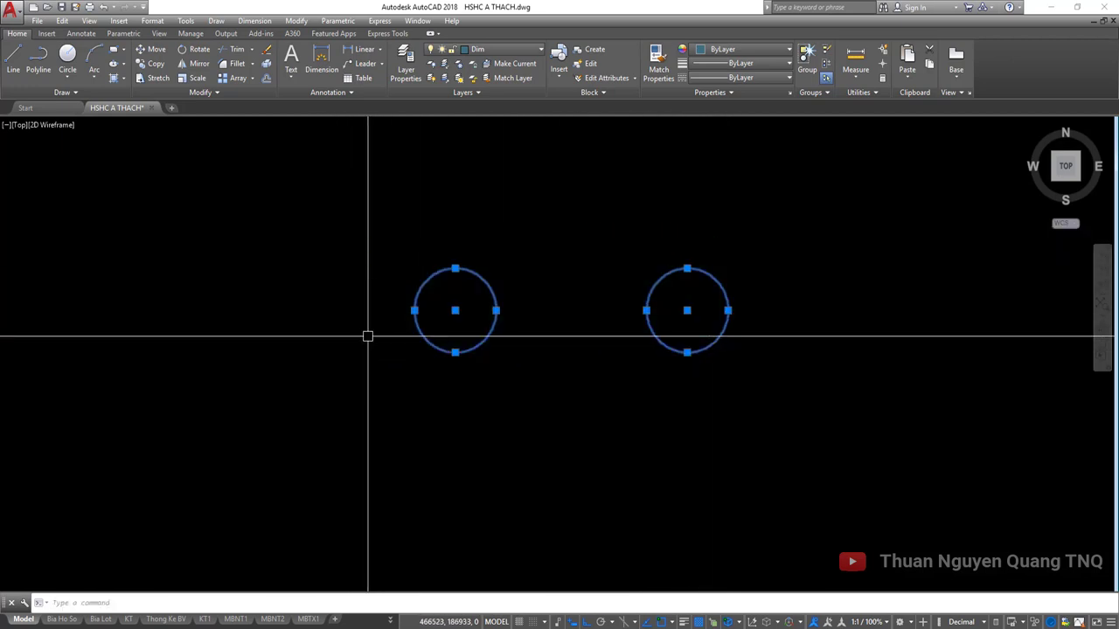
{"action": "key", "text": "Escape"}
{"action": "type", "text": "po"}
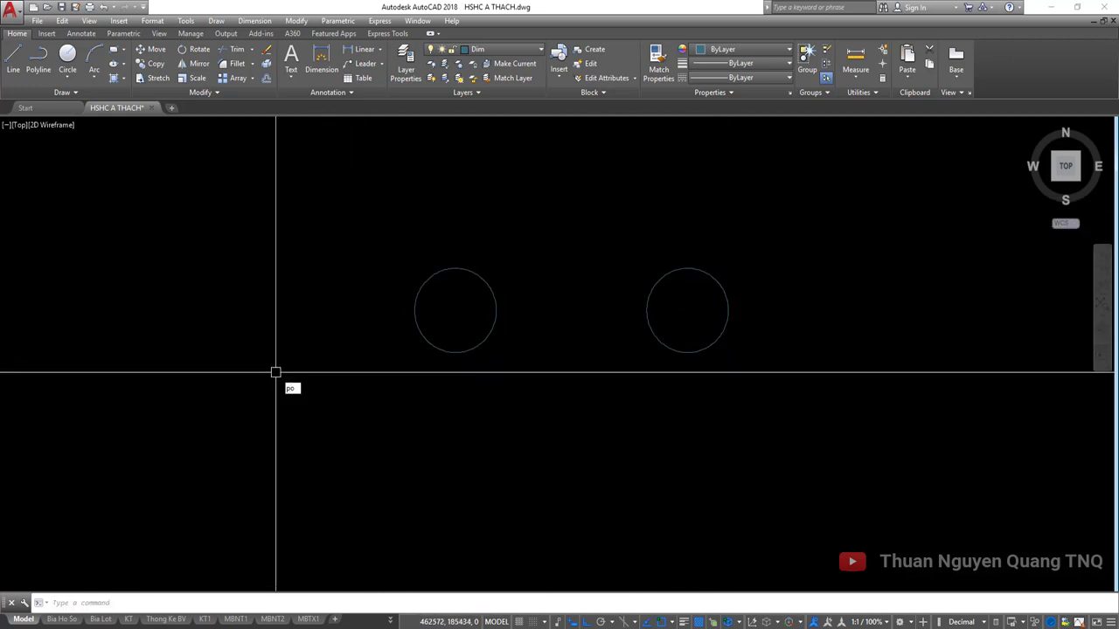
- Draw a 7-sided polygon inscribed in the left circle, centred on it with a vertex at its top
{"action": "type", "text": "l"}
{"action": "key", "text": "Return"}
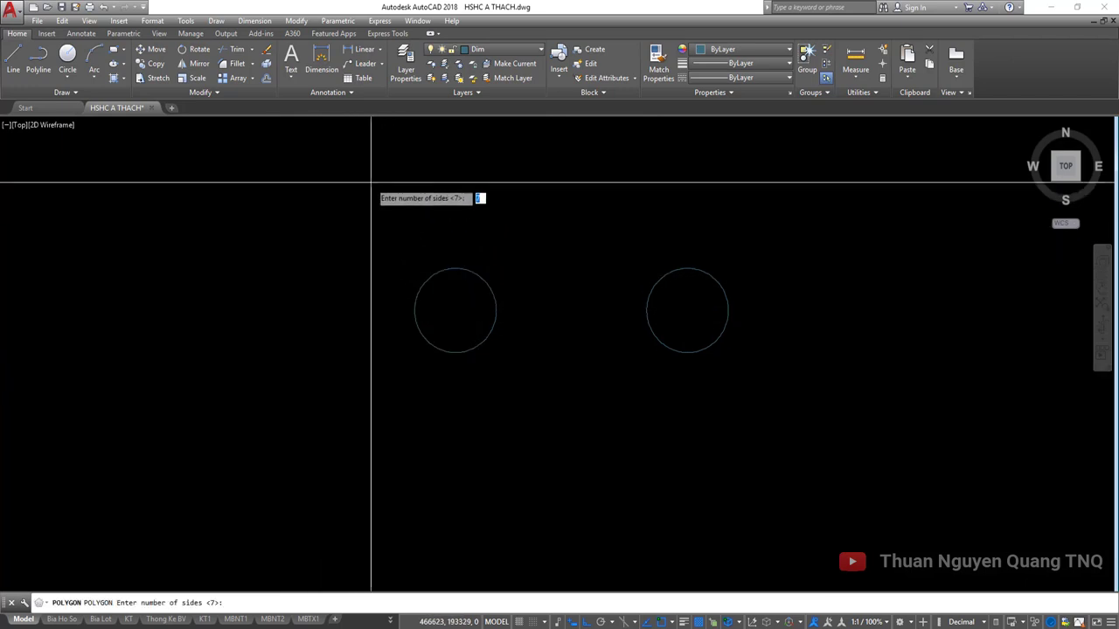
{"action": "key", "text": "Return"}
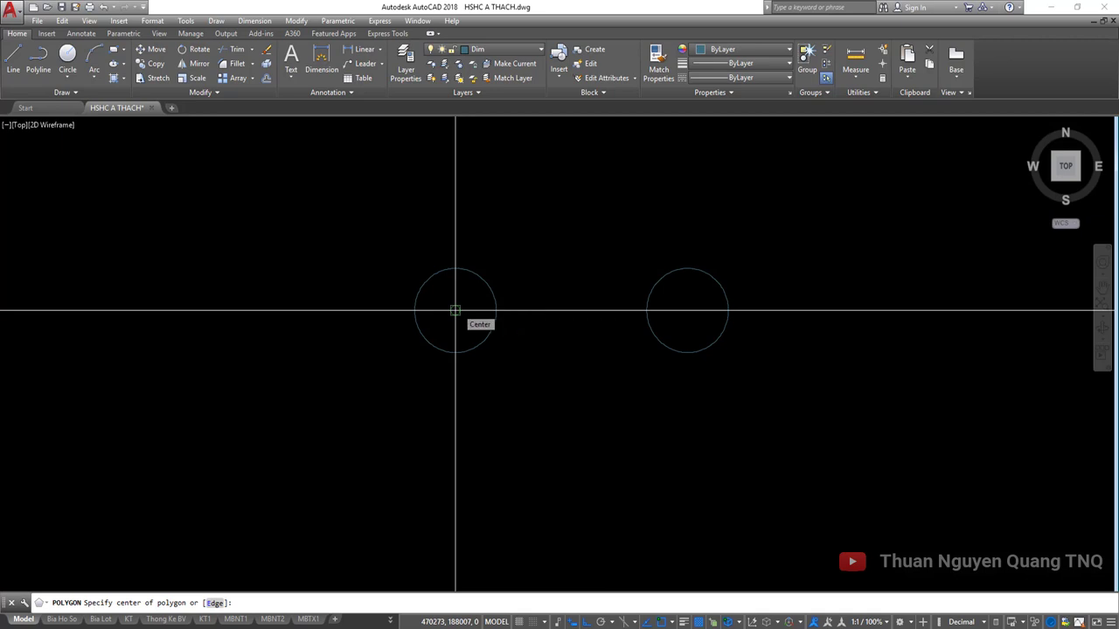
{"action": "left_click", "coordinate": [455, 310]}
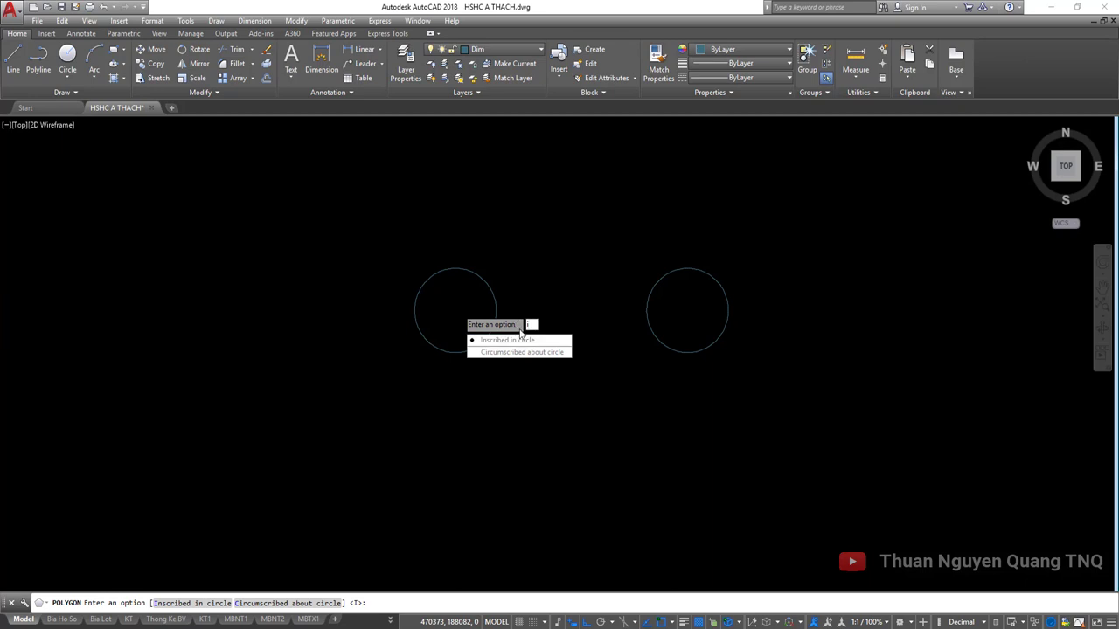
{"action": "left_click", "coordinate": [509, 341]}
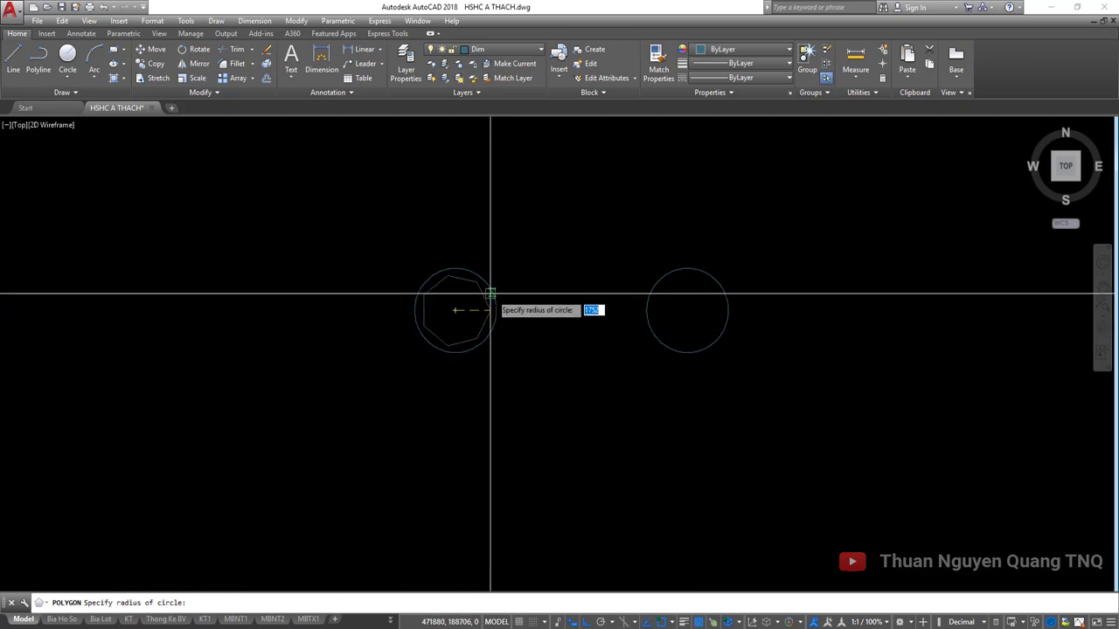
{"action": "scroll", "coordinate": [453, 279], "scroll_direction": "up", "scroll_amount": 2}
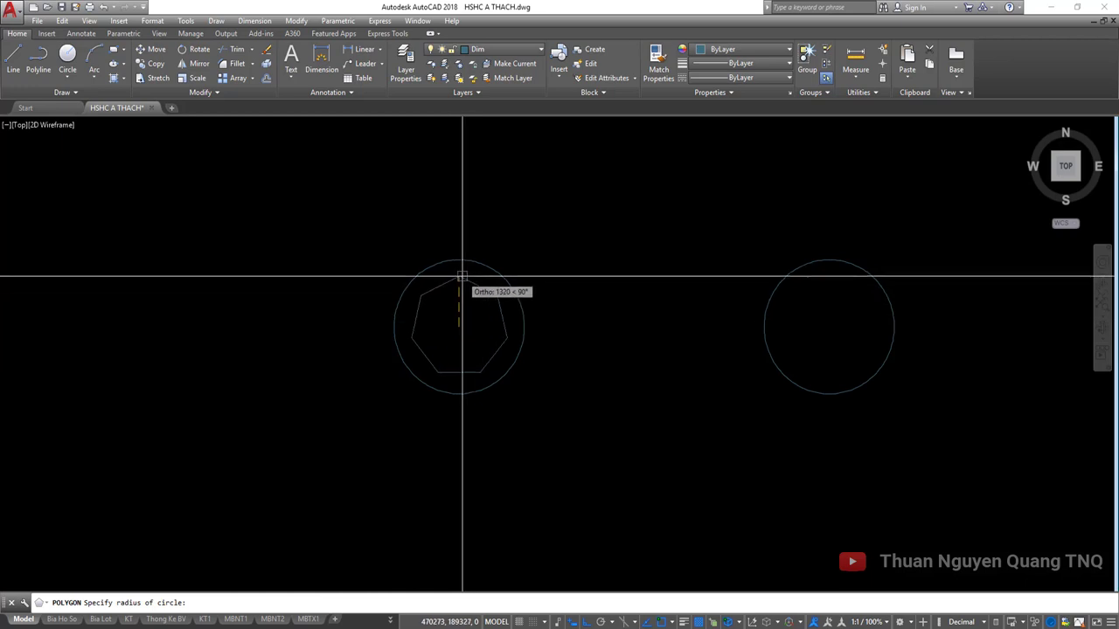
{"action": "scroll", "coordinate": [459, 273], "scroll_direction": "up", "scroll_amount": 3}
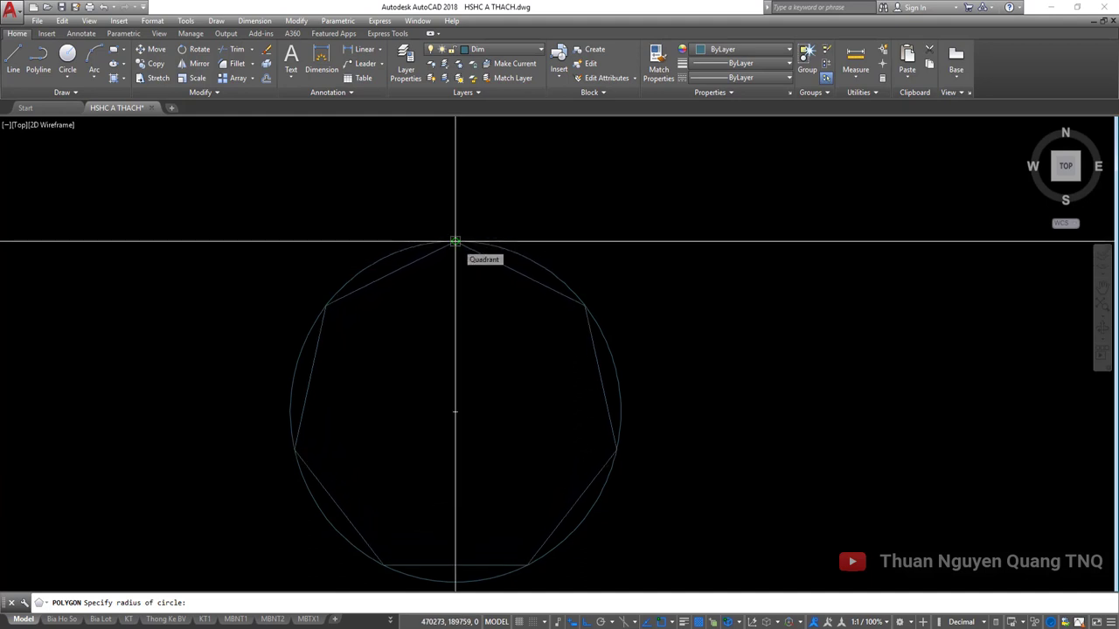
{"action": "left_click", "coordinate": [455, 241]}
{"action": "scroll", "coordinate": [414, 332], "scroll_direction": "down", "scroll_amount": 2}
{"action": "scroll", "coordinate": [574, 342], "scroll_direction": "down", "scroll_amount": 3}
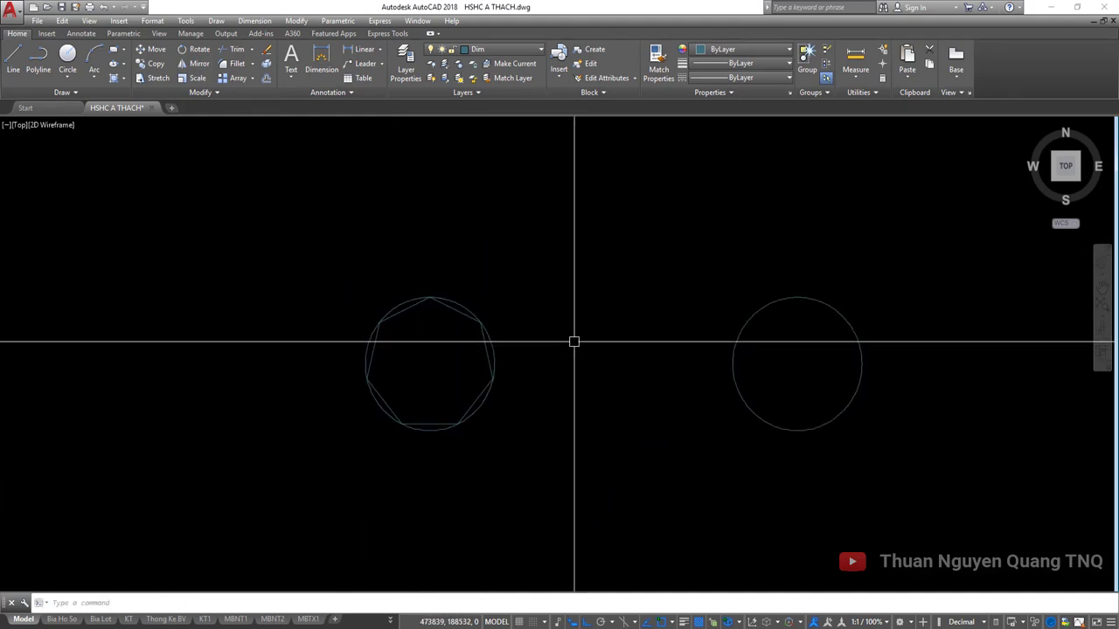
{"action": "middle_click_drag", "start_coordinate": [713, 366], "coordinate": [447, 370]}
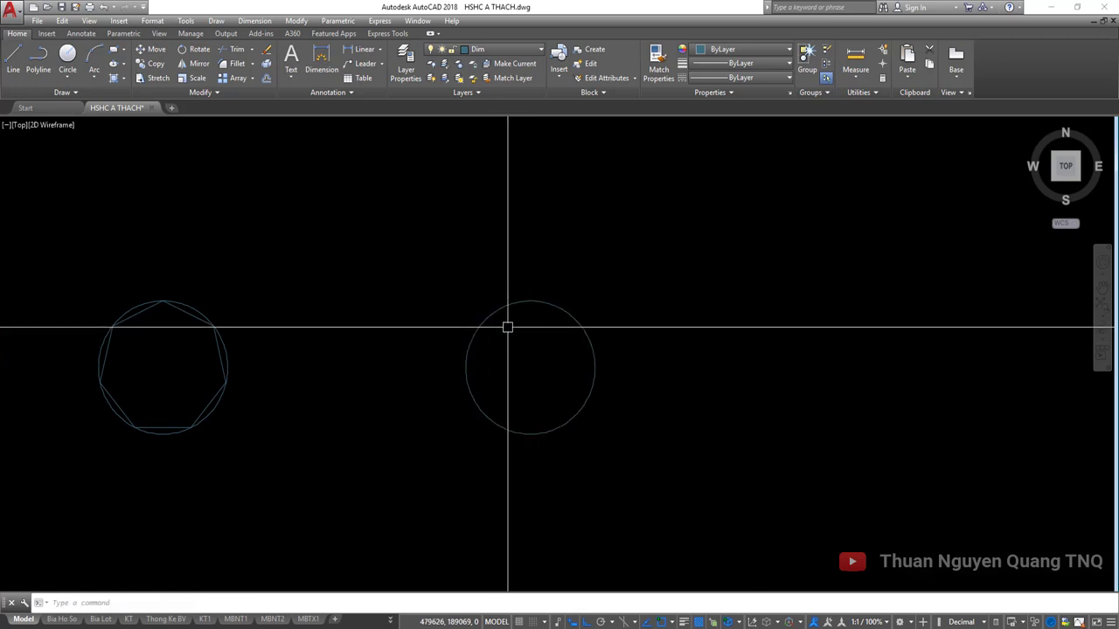
- Draw a 7-sided heptagon circumscribed about the right circle, centred on it and touching its top
{"action": "key", "text": "space"}
{"action": "key", "text": "space"}
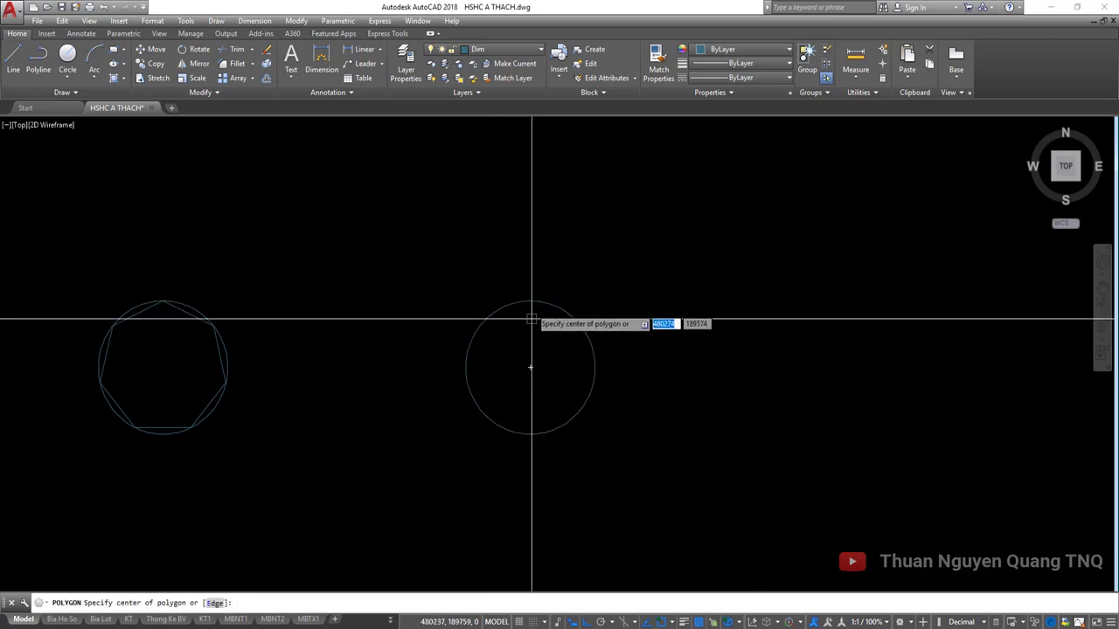
{"action": "left_click", "coordinate": [532, 367]}
{"action": "type", "text": "c"}
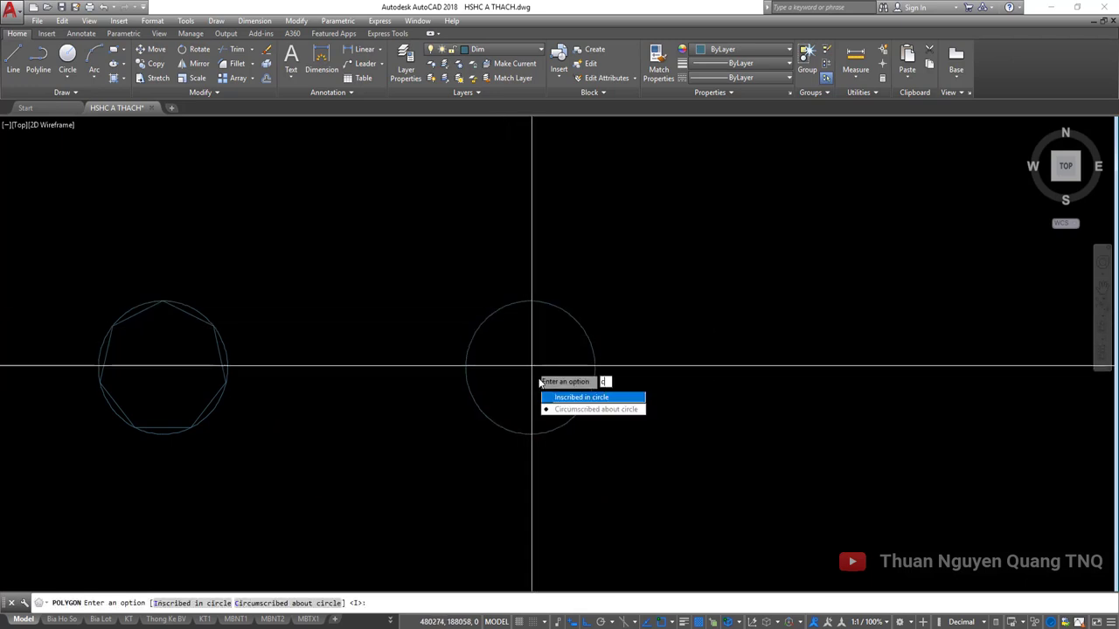
{"action": "key", "text": "Return"}
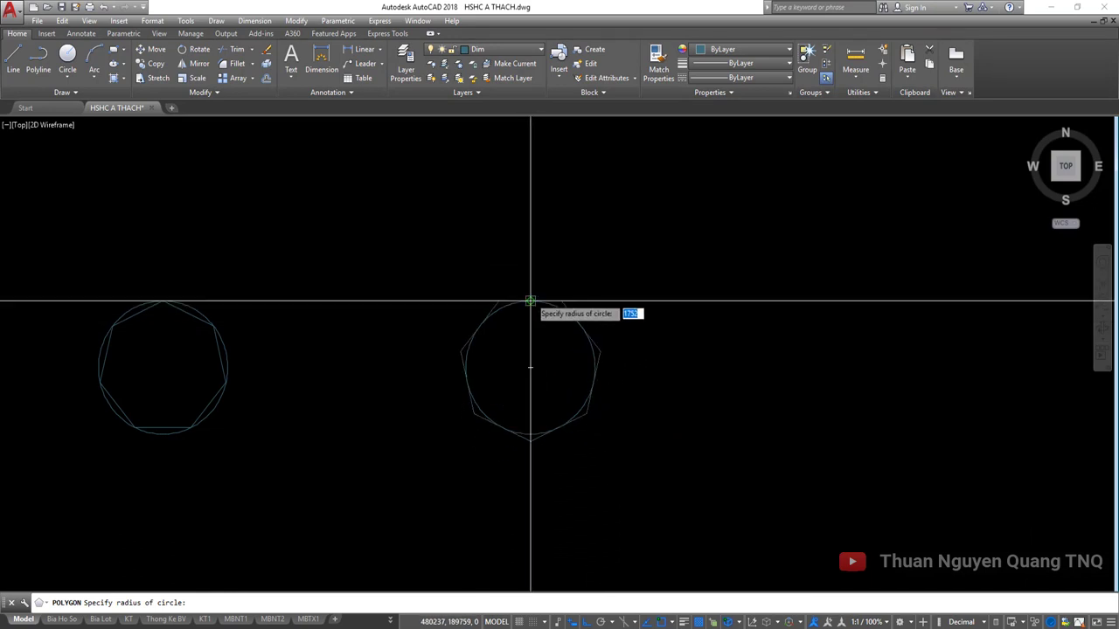
{"action": "left_click", "coordinate": [530, 301]}
{"action": "middle_click_drag", "start_coordinate": [530, 323], "coordinate": [577, 319]}
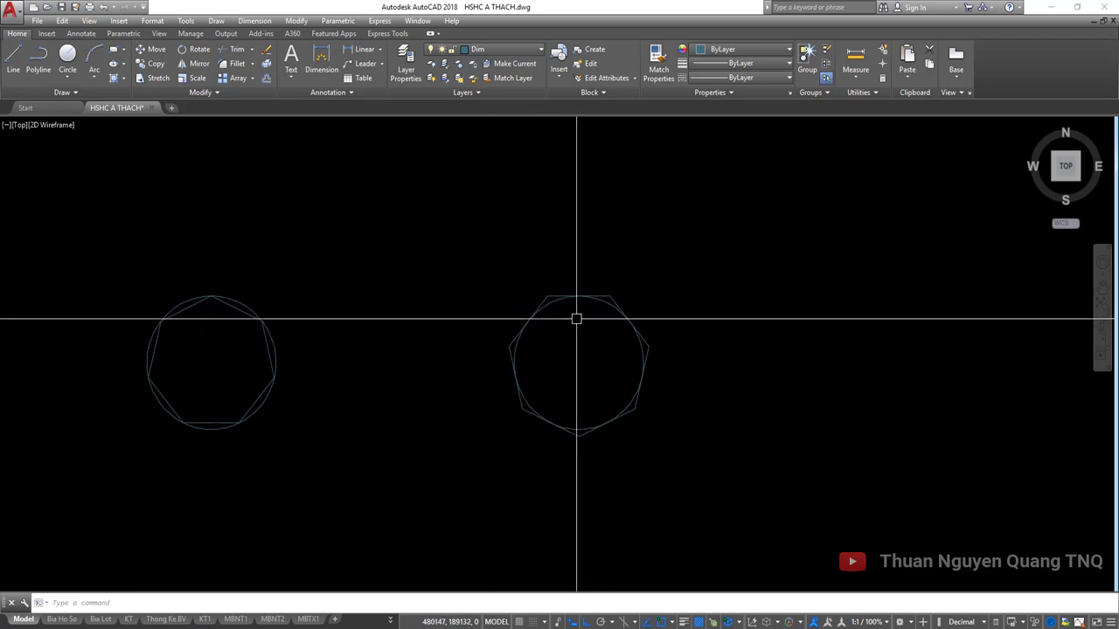
- Set both circles' Object Color to orange (205,105,40)
{"action": "left_click", "coordinate": [595, 299]}
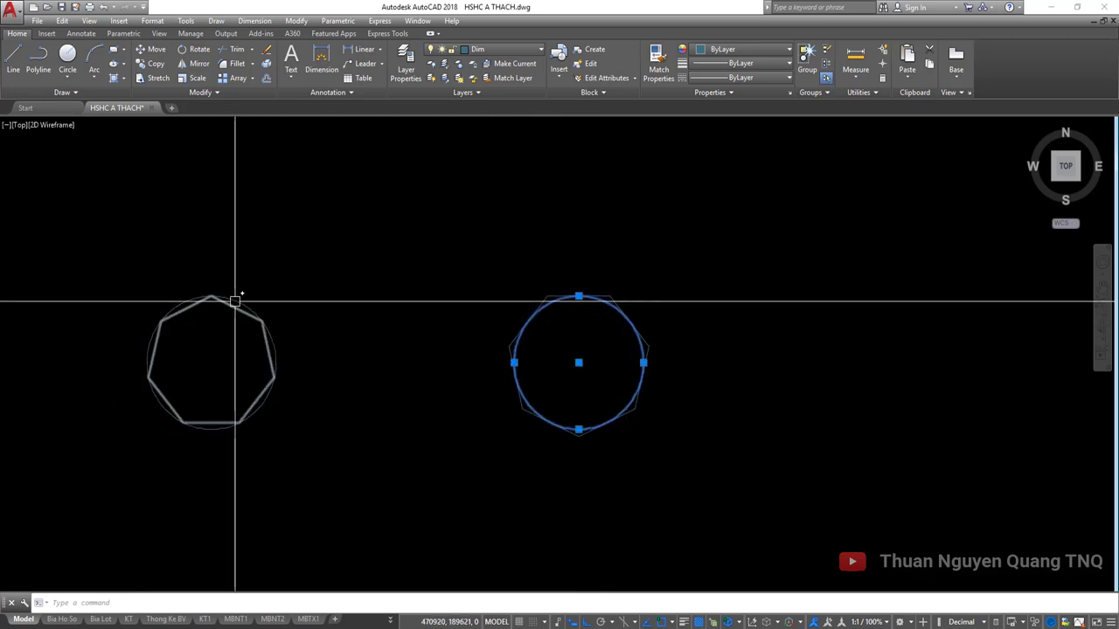
{"action": "left_click", "coordinate": [235, 300]}
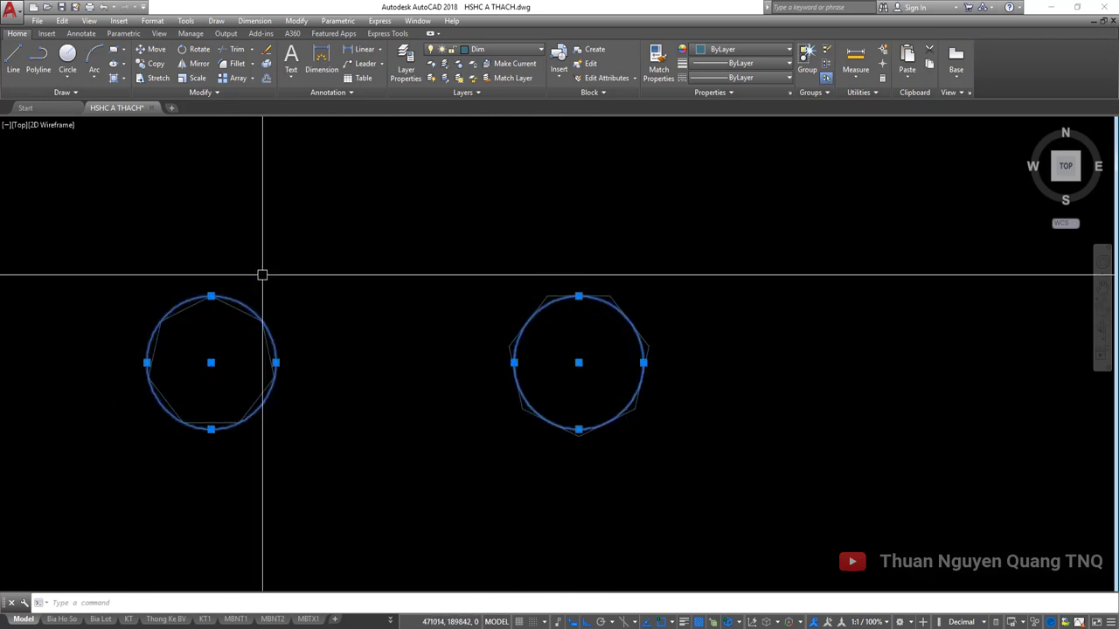
{"action": "left_click", "coordinate": [713, 54]}
{"action": "left_click", "coordinate": [721, 104]}
{"action": "key", "text": "Escape"}
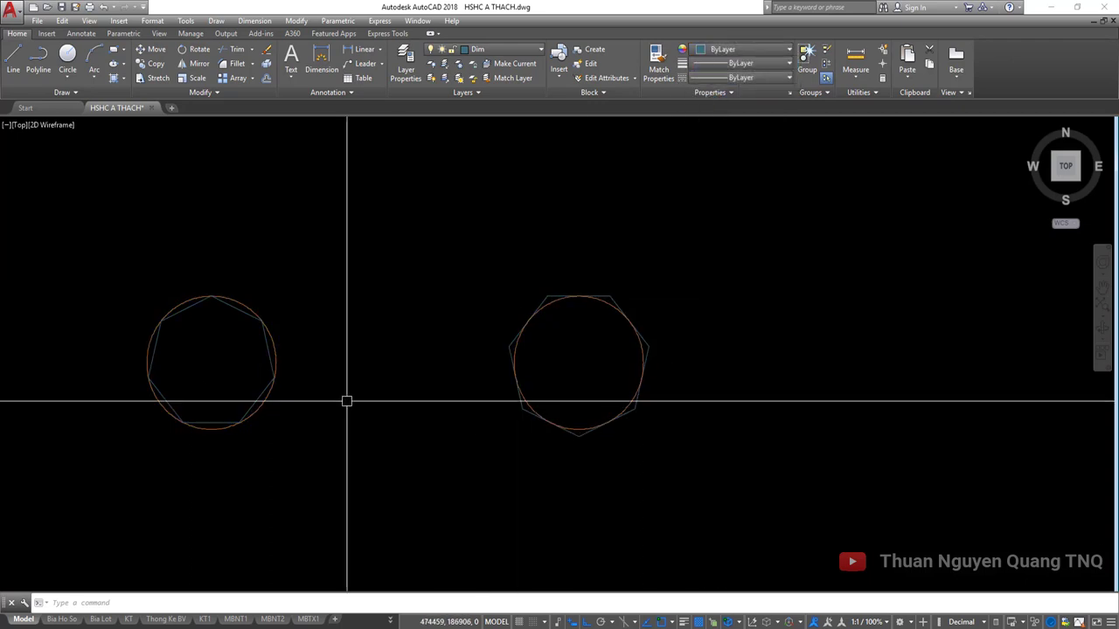
{"action": "left_click", "coordinate": [551, 306]}
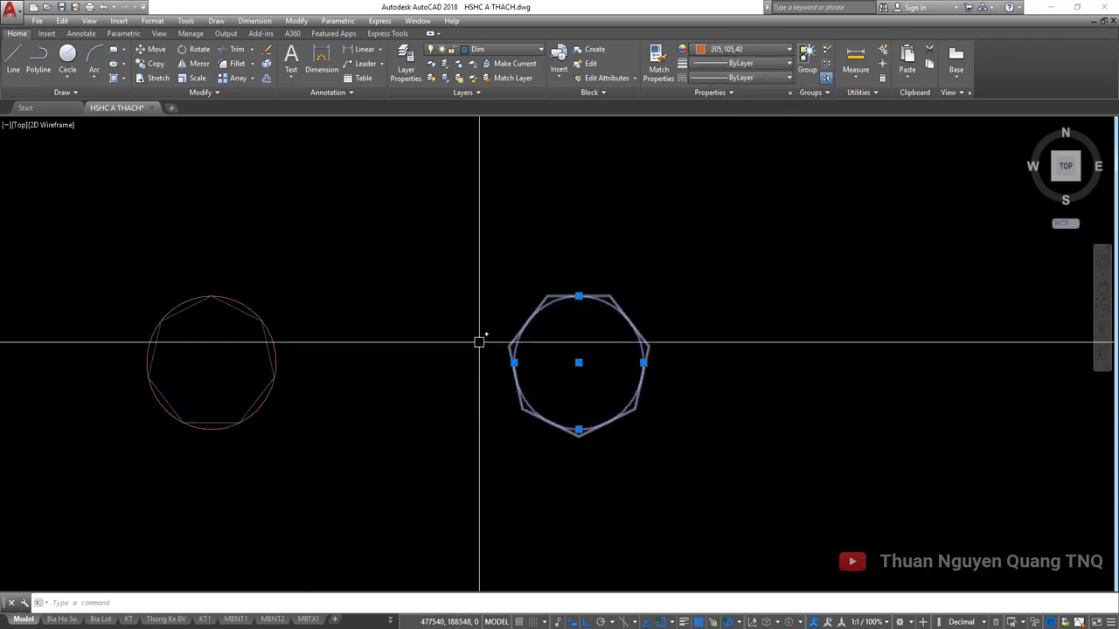
{"action": "left_click", "coordinate": [240, 301]}
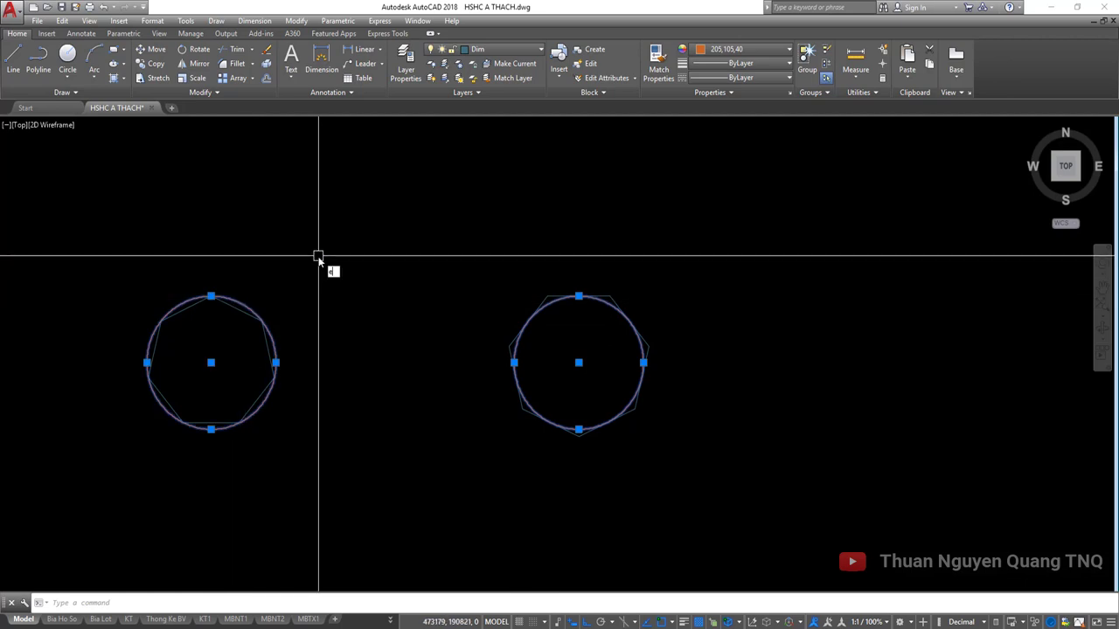
{"action": "key", "text": "Delete"}
{"action": "left_click", "coordinate": [612, 248]}
{"action": "key", "text": "Escape"}
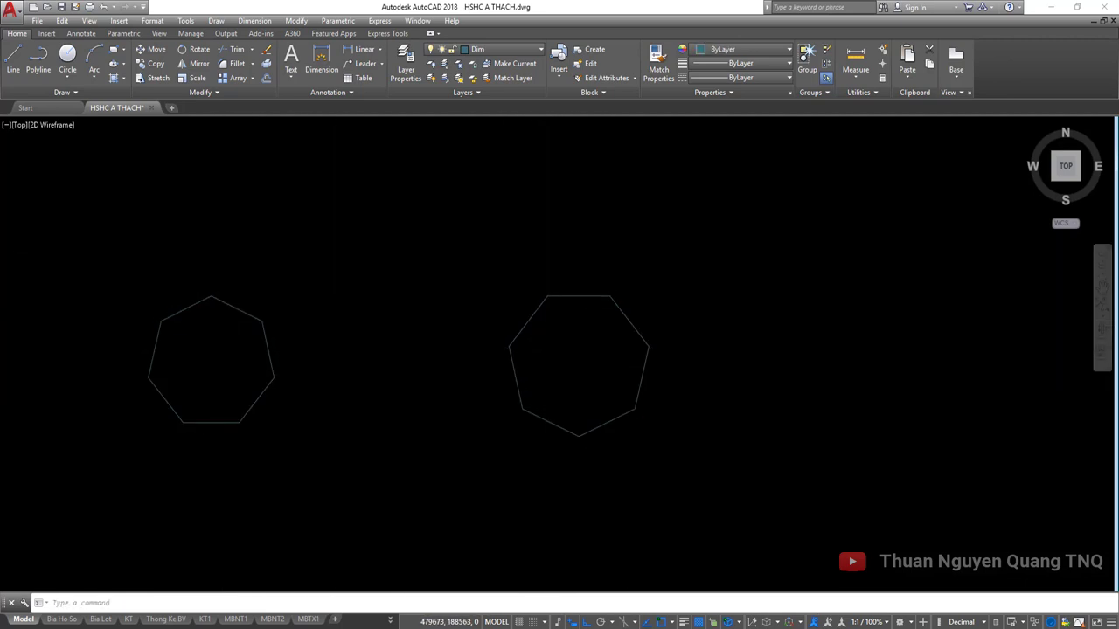
{"action": "key", "text": "ctrl+z"}
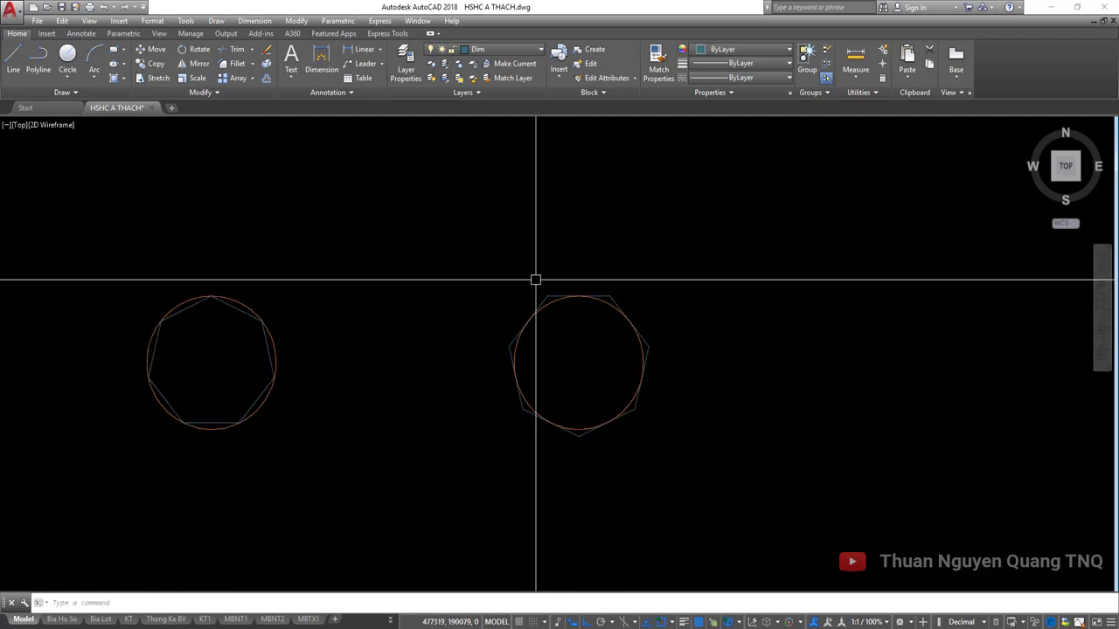
{"action": "scroll", "coordinate": [567, 297], "scroll_direction": "down", "scroll_amount": 2}
{"action": "scroll", "coordinate": [332, 315], "scroll_direction": "up", "scroll_amount": 3}
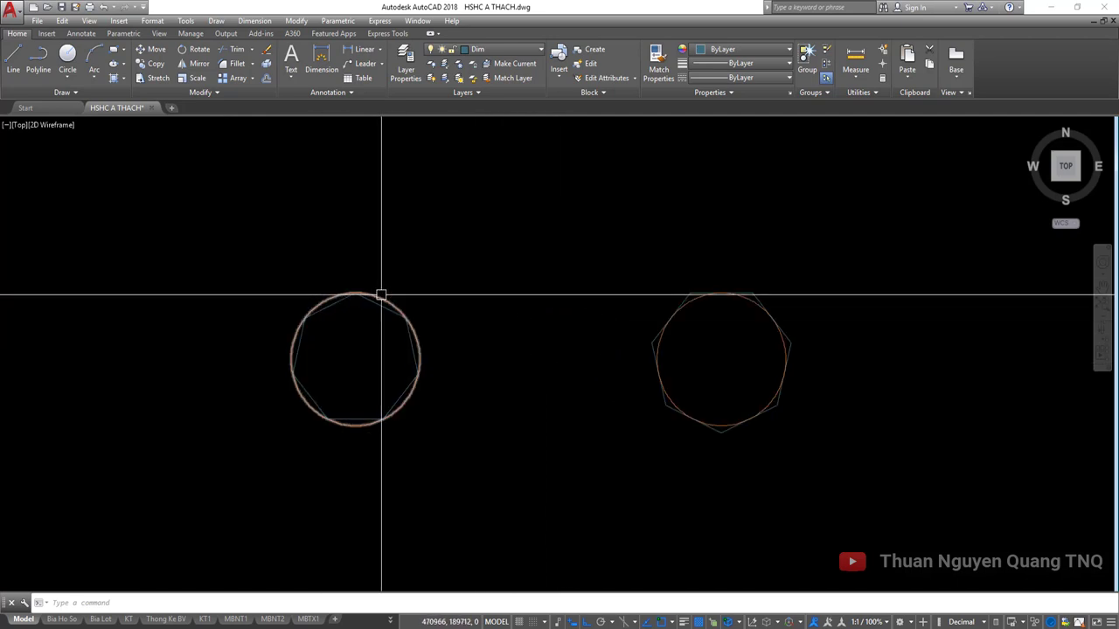
{"action": "left_click", "coordinate": [379, 295]}
{"action": "key", "text": "Escape"}
{"action": "scroll", "coordinate": [357, 292], "scroll_direction": "up", "scroll_amount": 4}
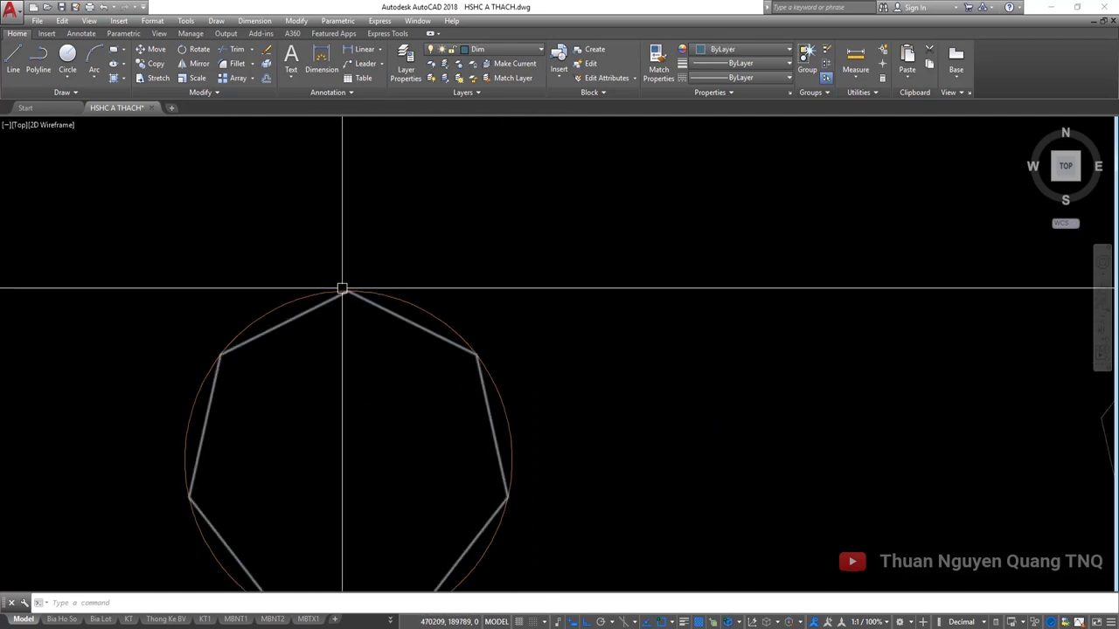
{"action": "scroll", "coordinate": [344, 289], "scroll_direction": "down", "scroll_amount": 4}
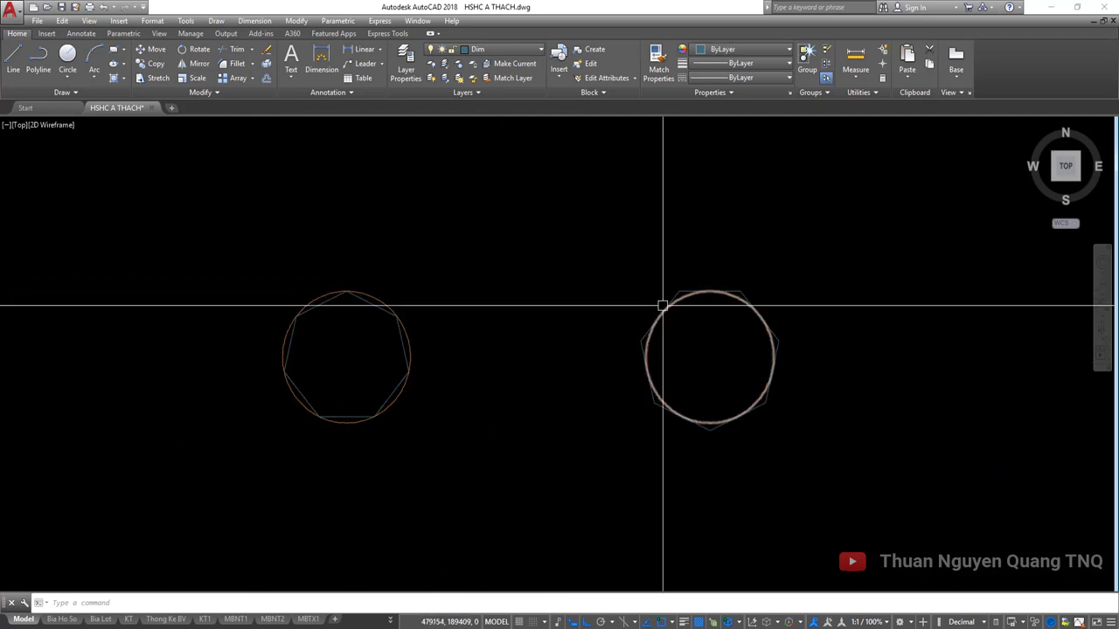
{"action": "scroll", "coordinate": [731, 304], "scroll_direction": "up", "scroll_amount": 4}
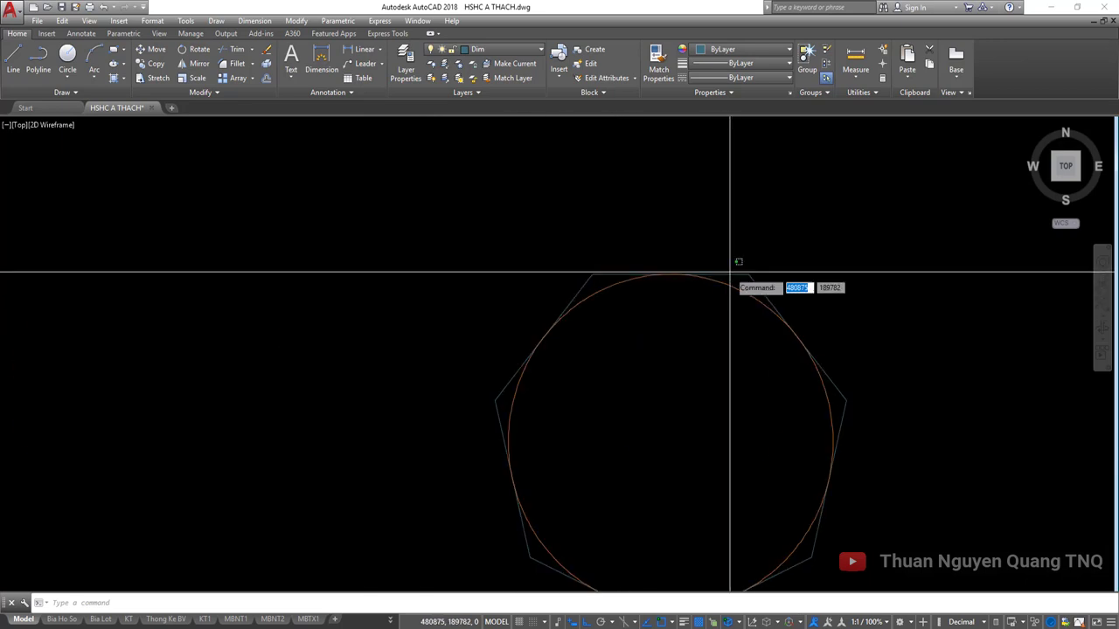
{"action": "left_click", "coordinate": [680, 272]}
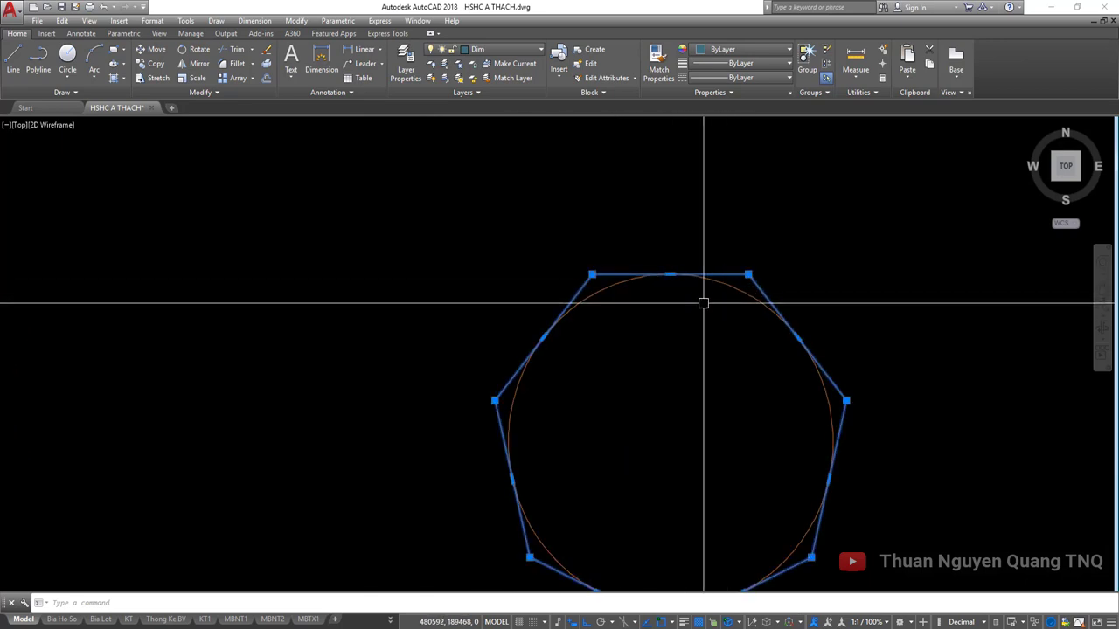
{"action": "scroll", "coordinate": [700, 315], "scroll_direction": "down", "scroll_amount": 4}
{"action": "scroll", "coordinate": [666, 351], "scroll_direction": "down", "scroll_amount": 4}
{"action": "key", "text": "Escape"}
{"action": "left_click_drag", "start_coordinate": [666, 351], "coordinate": [437, 388]}
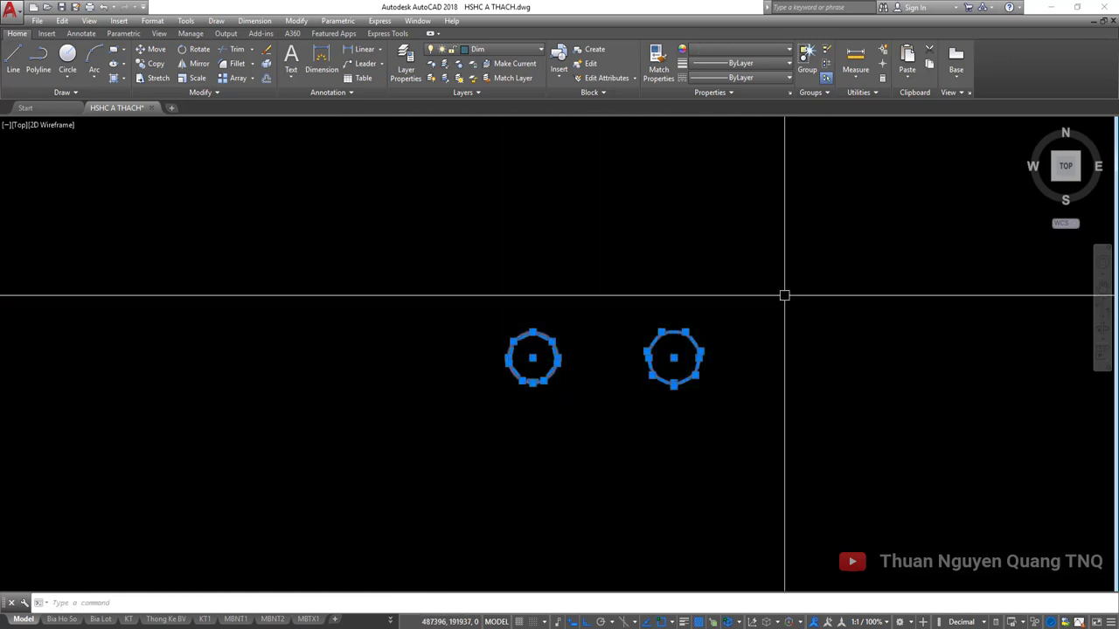
{"action": "left_click", "coordinate": [787, 295]}
{"action": "left_click", "coordinate": [737, 316]}
{"action": "key", "text": "Escape"}
{"action": "middle_click_drag", "start_coordinate": [497, 432], "coordinate": [494, 417]}
{"action": "type", "text": "POL"}
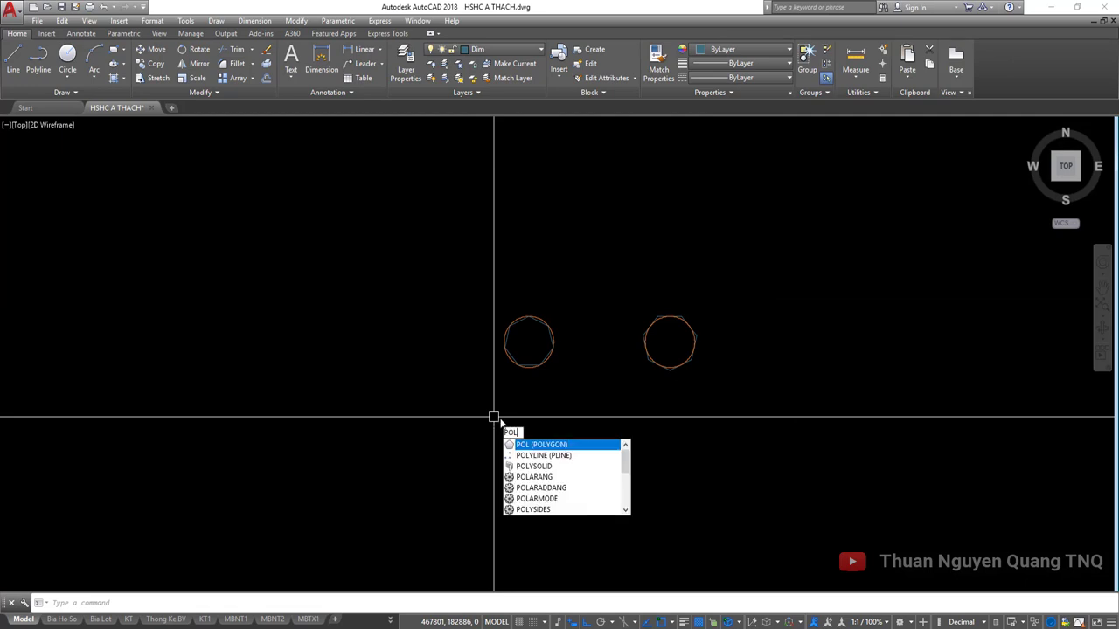
- Draw a third 7-sided heptagon, inscribed, centred below the other shapes
{"action": "left_click", "coordinate": [526, 445]}
{"action": "key", "text": "Return"}
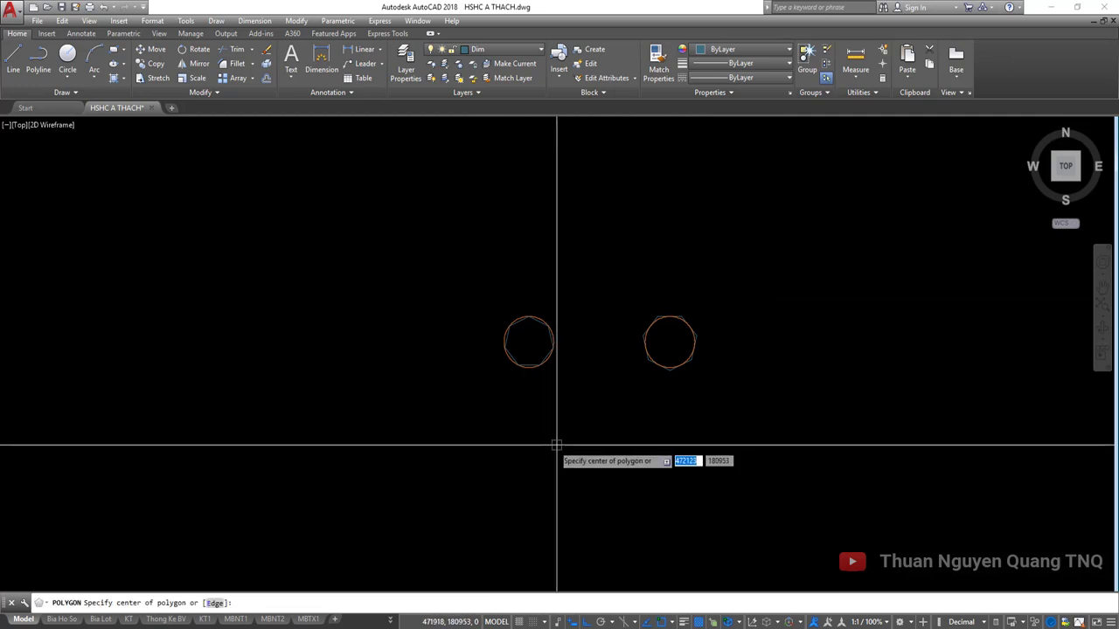
{"action": "left_click", "coordinate": [547, 469]}
{"action": "left_click", "coordinate": [575, 501]}
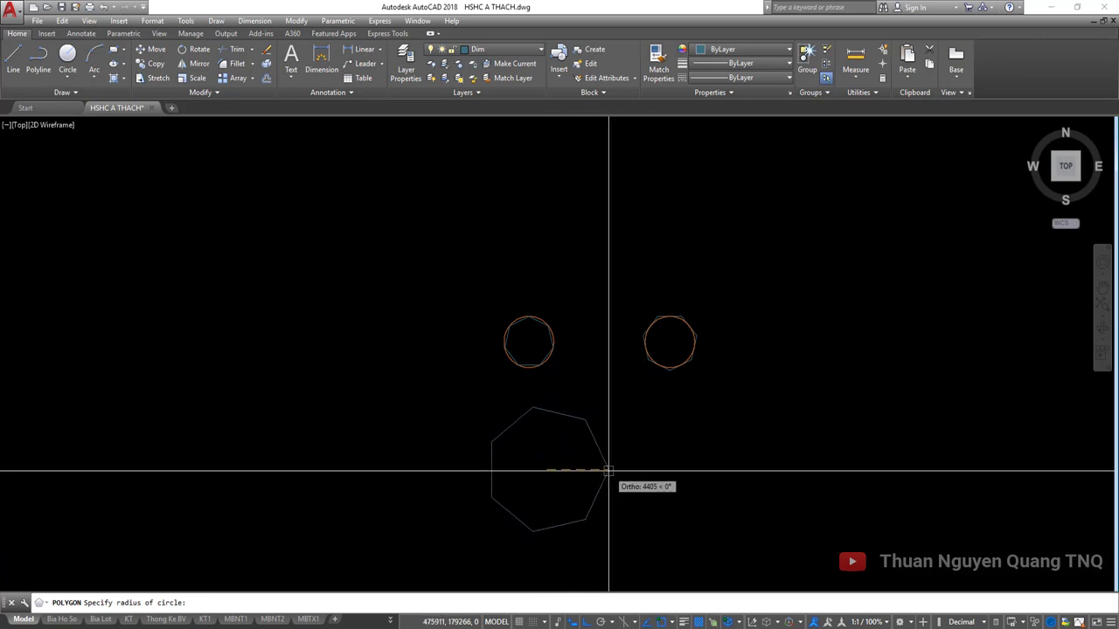
{"action": "left_click", "coordinate": [607, 470]}
- Select the two circles, then crossing-window select the heptagon and enter c
{"action": "middle_click_drag", "start_coordinate": [720, 452], "coordinate": [664, 387]}
{"action": "scroll", "coordinate": [499, 260], "scroll_direction": "up", "scroll_amount": 4}
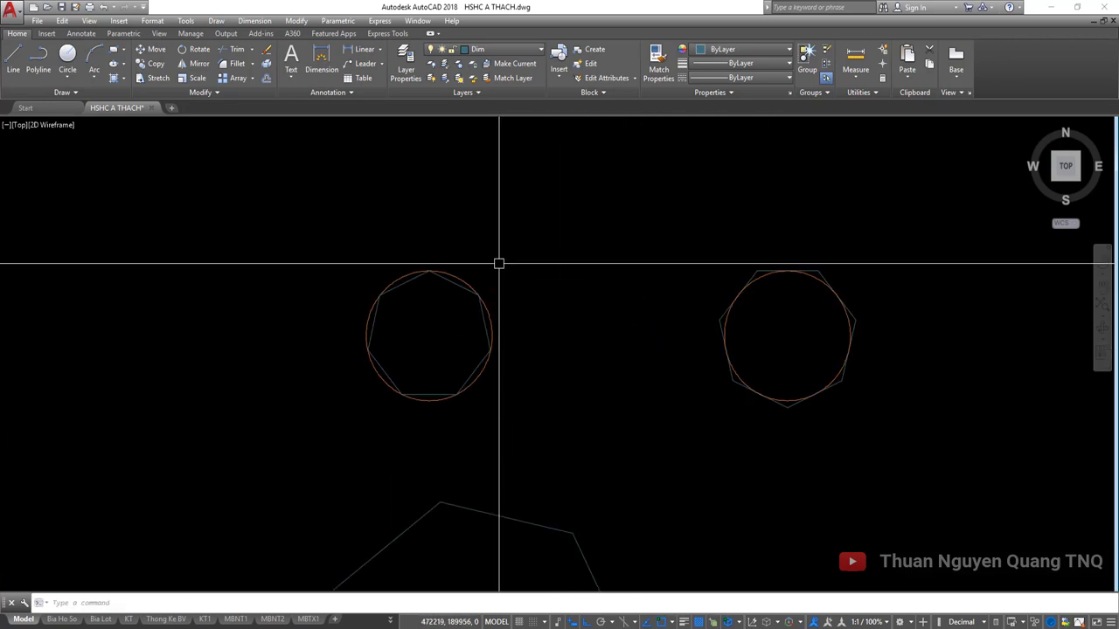
{"action": "scroll", "coordinate": [469, 270], "scroll_direction": "up", "scroll_amount": 2}
{"action": "left_click", "coordinate": [469, 270]}
{"action": "left_click", "coordinate": [947, 274]}
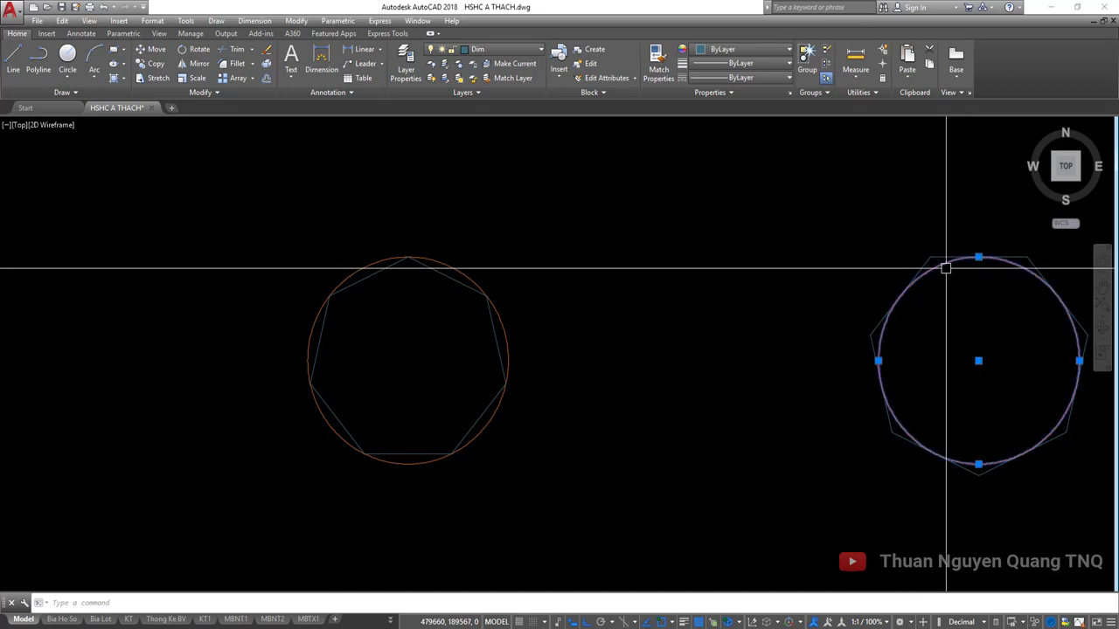
{"action": "scroll", "coordinate": [935, 273], "scroll_direction": "down", "scroll_amount": 3}
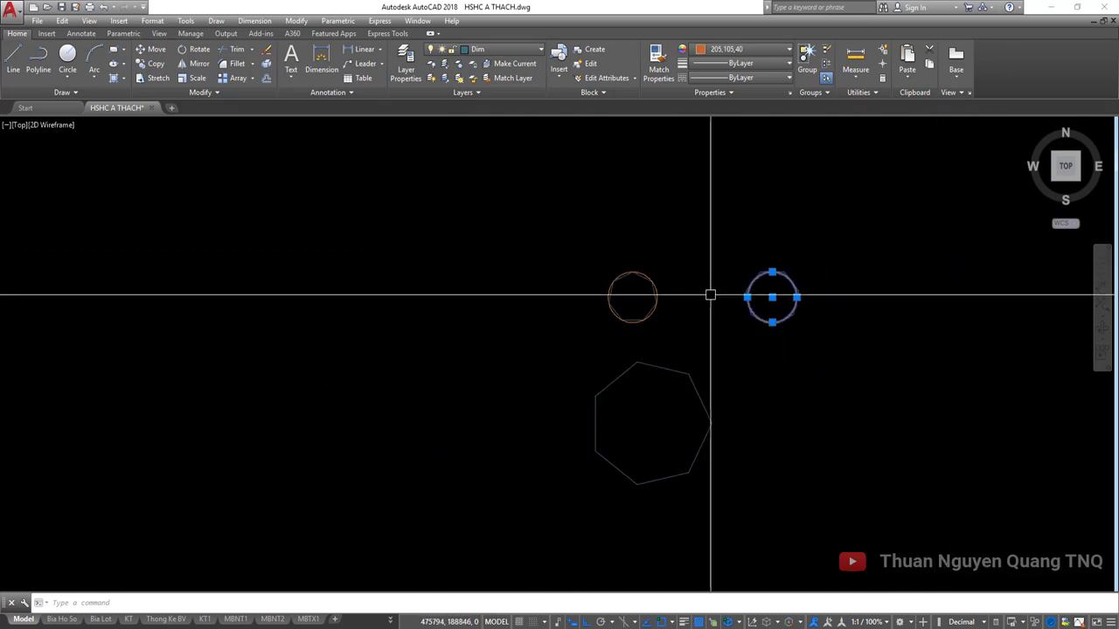
{"action": "key", "text": "Escape"}
{"action": "left_click", "coordinate": [600, 350]}
{"action": "mouse_move", "coordinate": [670, 370]}
{"action": "middle_mouse_down"}
{"action": "mouse_move", "coordinate": [570, 350]}
{"action": "mouse_move", "coordinate": [397, 411]}
{"action": "middle_mouse_up"}
{"action": "left_click", "coordinate": [577, 382]}
{"action": "type", "text": "c"}
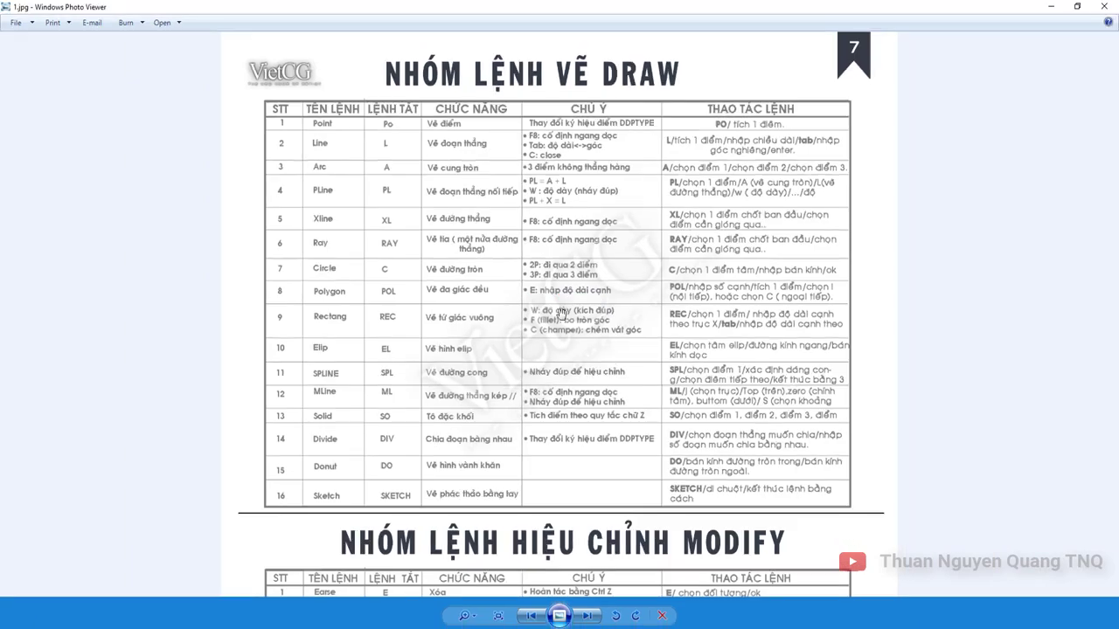
- Zoom in and select the heptagon circumscribed about the right circle to inspect it, then zoom out
{"action": "left_click", "coordinate": [560, 612]}
{"action": "scroll", "coordinate": [501, 358], "scroll_direction": "up", "scroll_amount": 2}
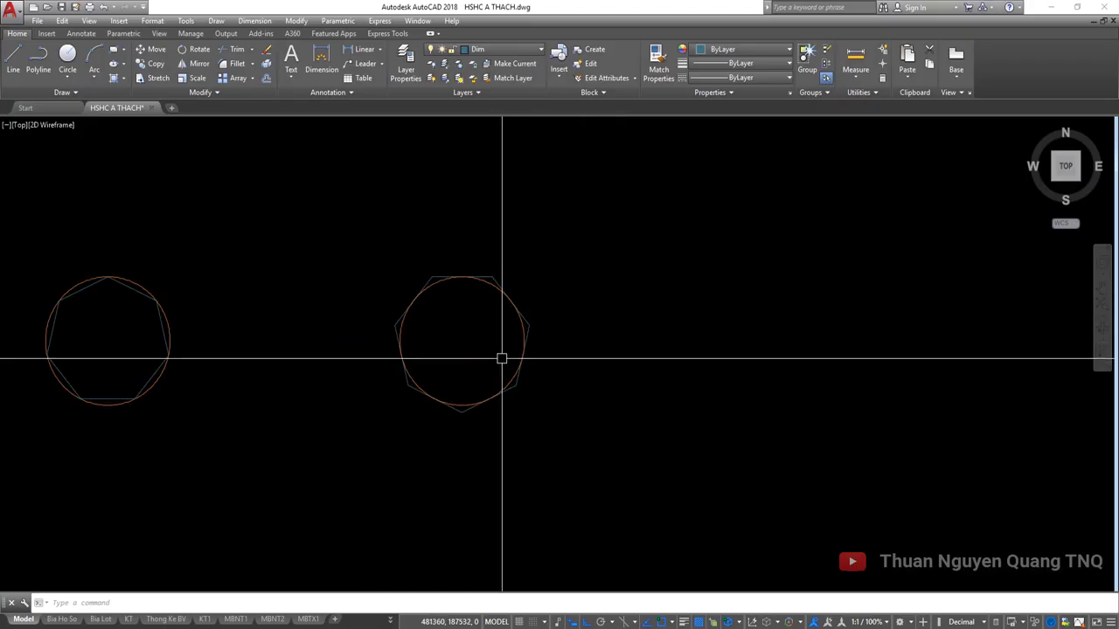
{"action": "middle_click_drag", "start_coordinate": [647, 321], "coordinate": [570, 329]}
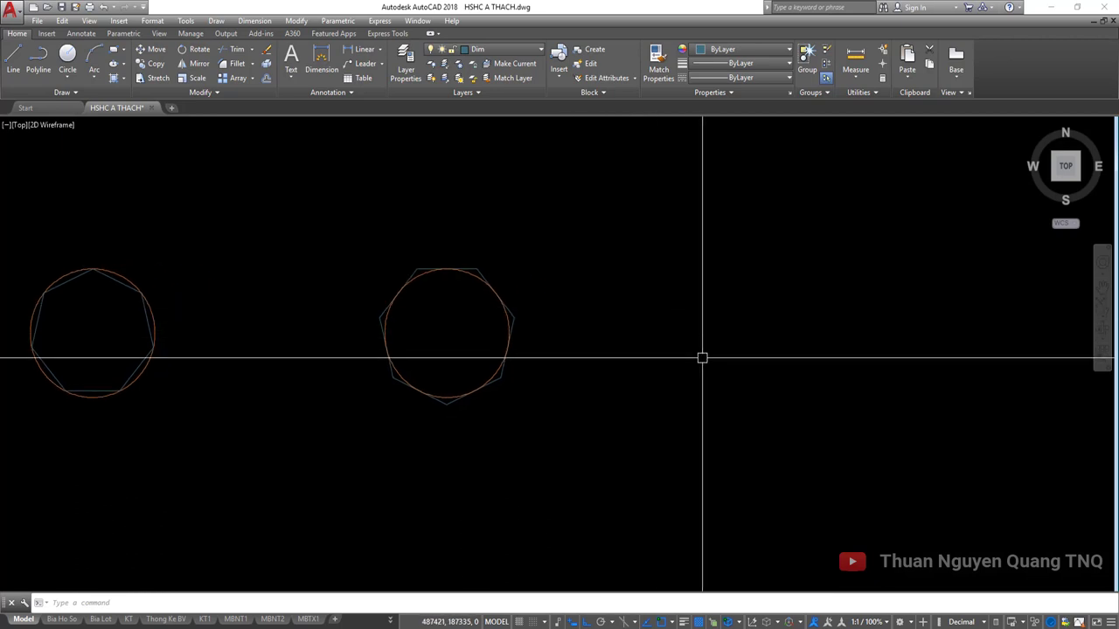
{"action": "scroll", "coordinate": [499, 293], "scroll_direction": "up", "scroll_amount": 2}
{"action": "left_click", "coordinate": [475, 270]}
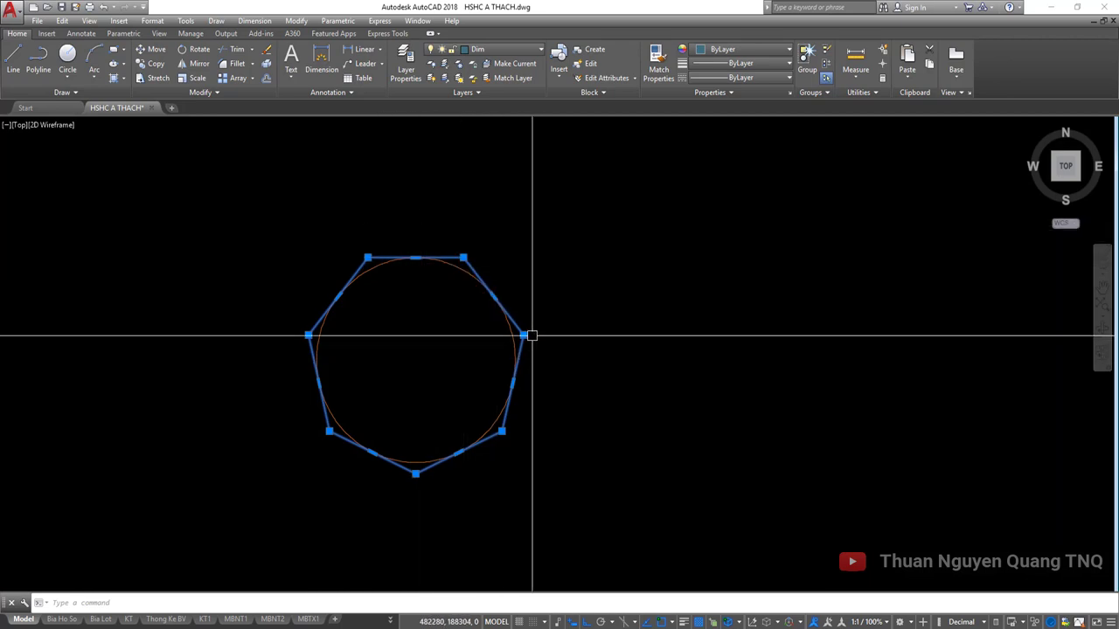
{"action": "key", "text": "Escape"}
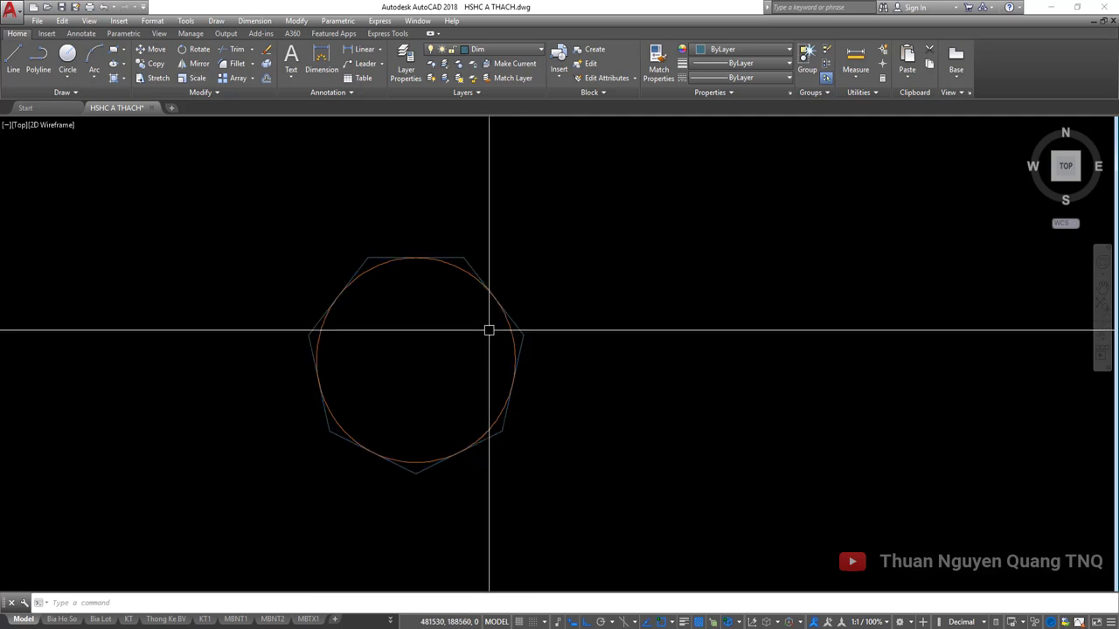
{"action": "scroll", "coordinate": [487, 330], "scroll_direction": "down", "scroll_amount": 4}
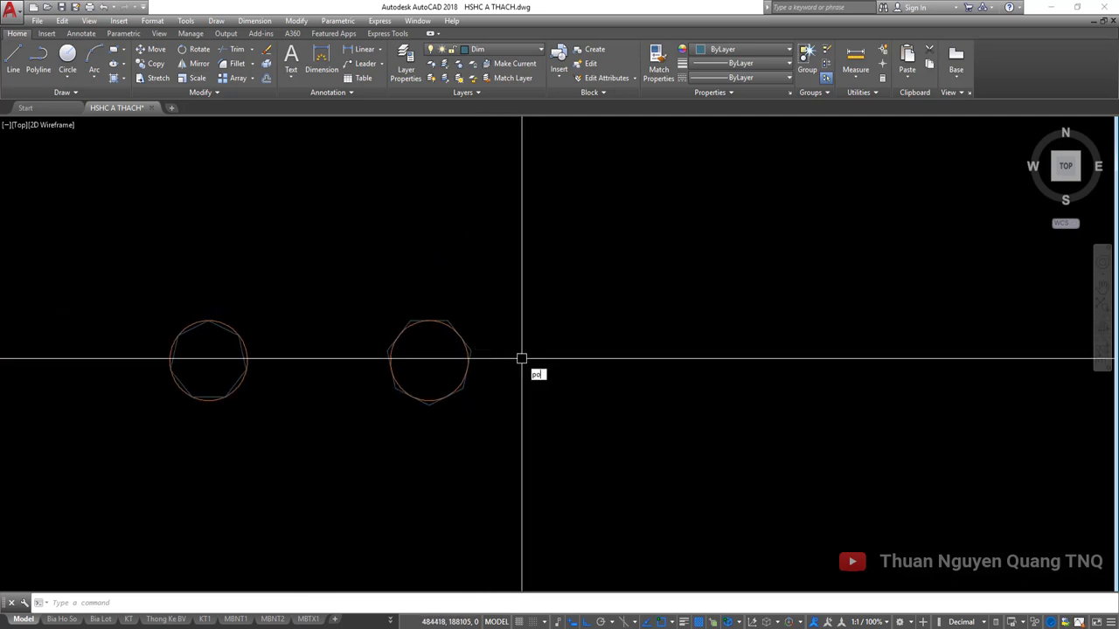
- Start a 7-sided POLYGON and choose the Edge option
{"action": "key", "text": "Return"}
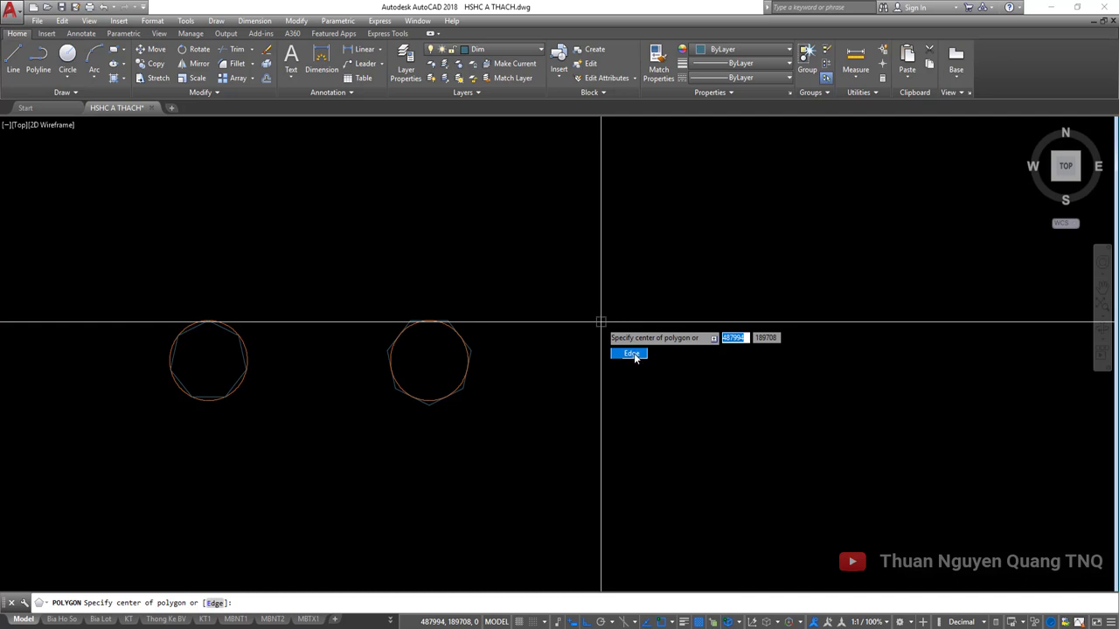
{"action": "left_click", "coordinate": [634, 354]}
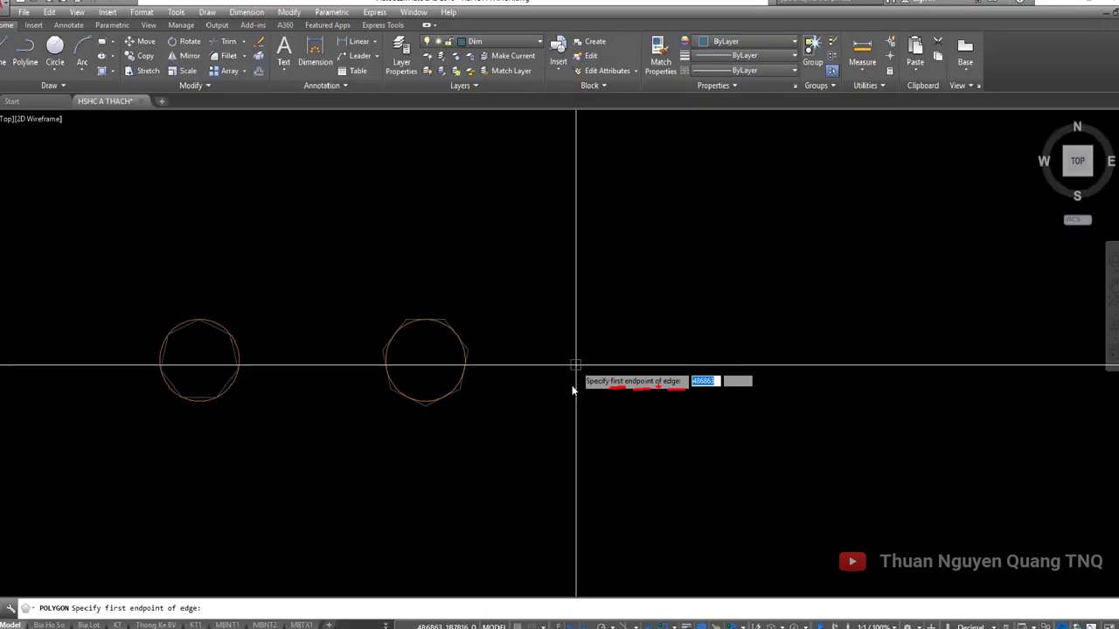
- Draw the third heptagon from a horizontal 2000-unit edge right of the circle shapes
{"action": "left_click", "coordinate": [579, 399]}
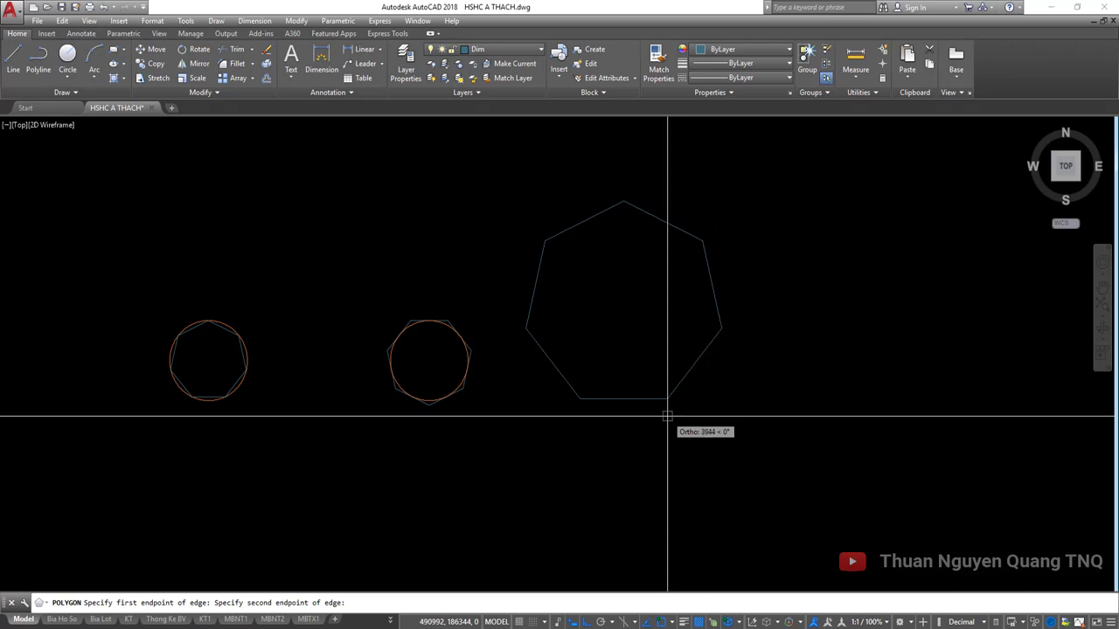
{"action": "key", "text": "F8"}
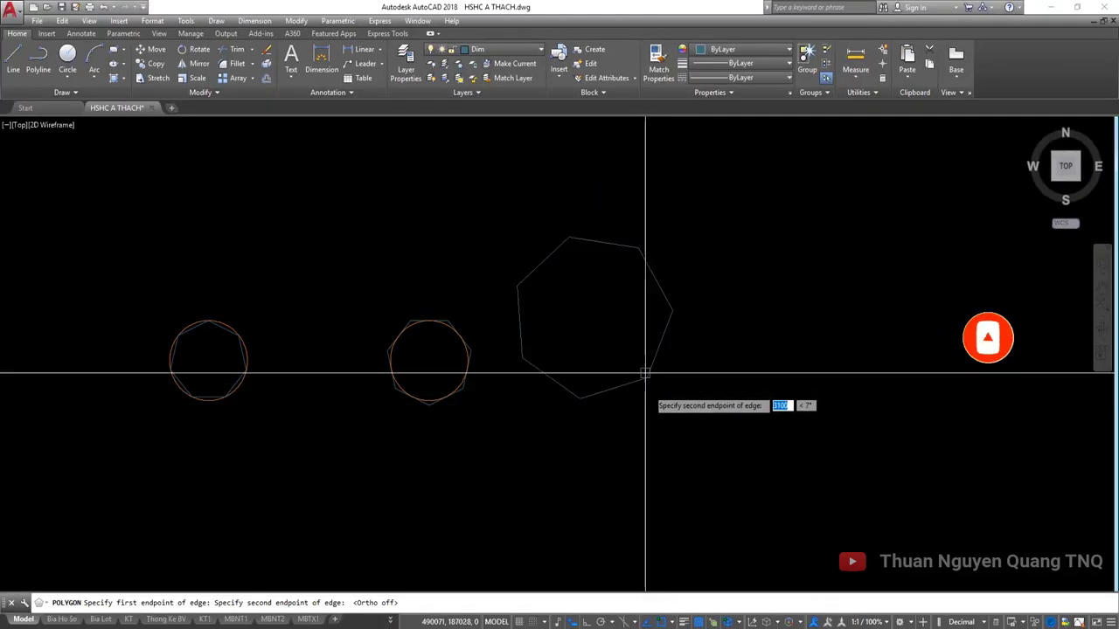
{"action": "key", "text": "F8"}
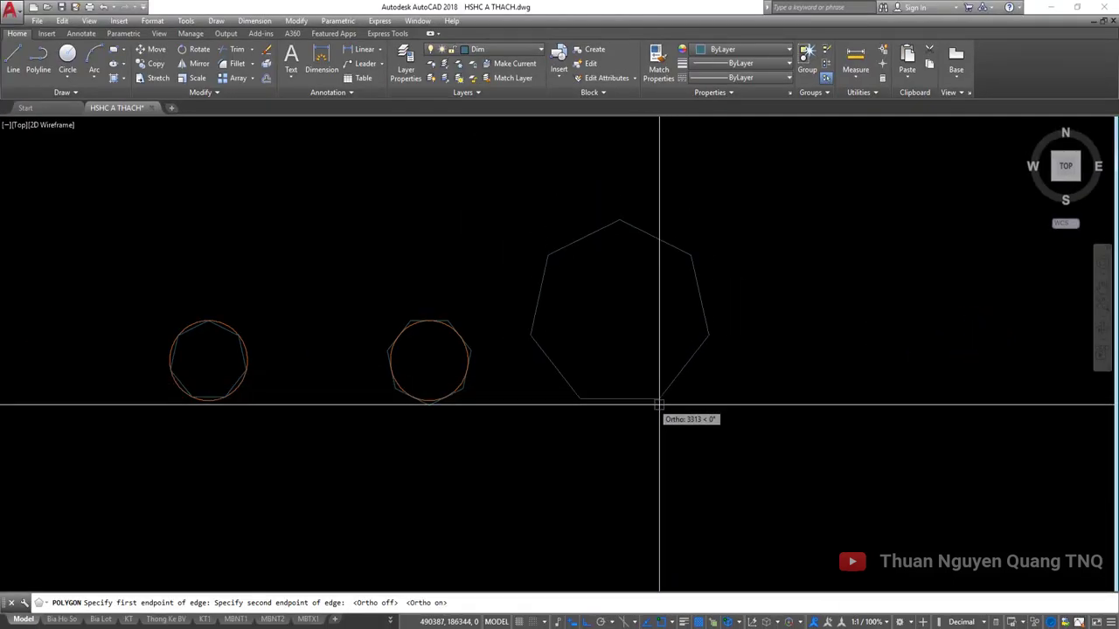
{"action": "key", "text": "F8"}
{"action": "key", "text": "F8"}
{"action": "type", "text": "2000"}
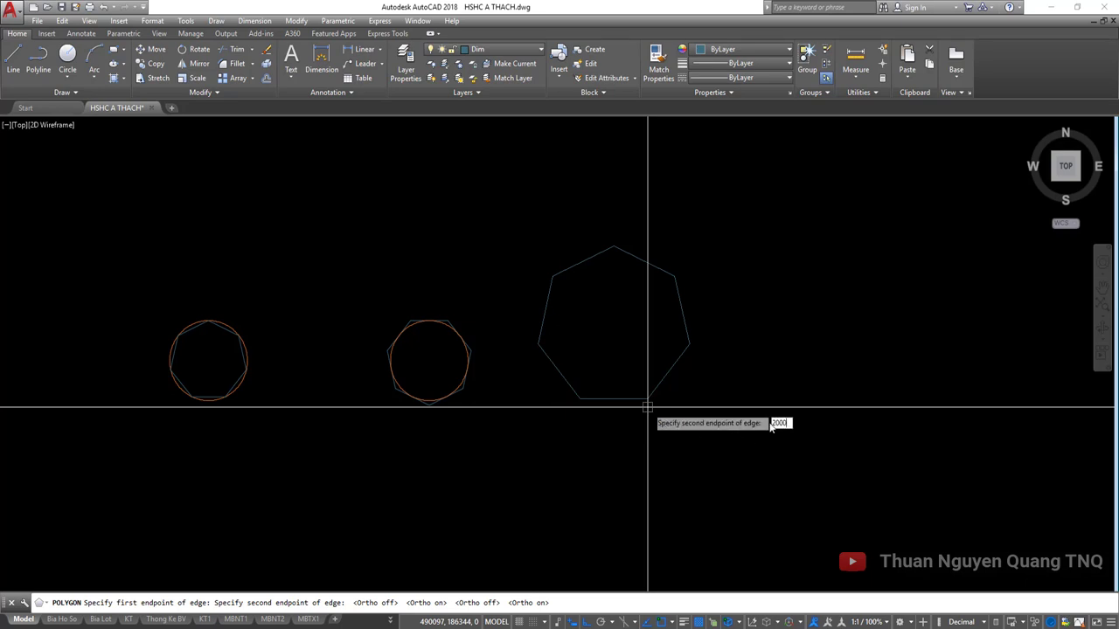
{"action": "key", "text": "Return"}
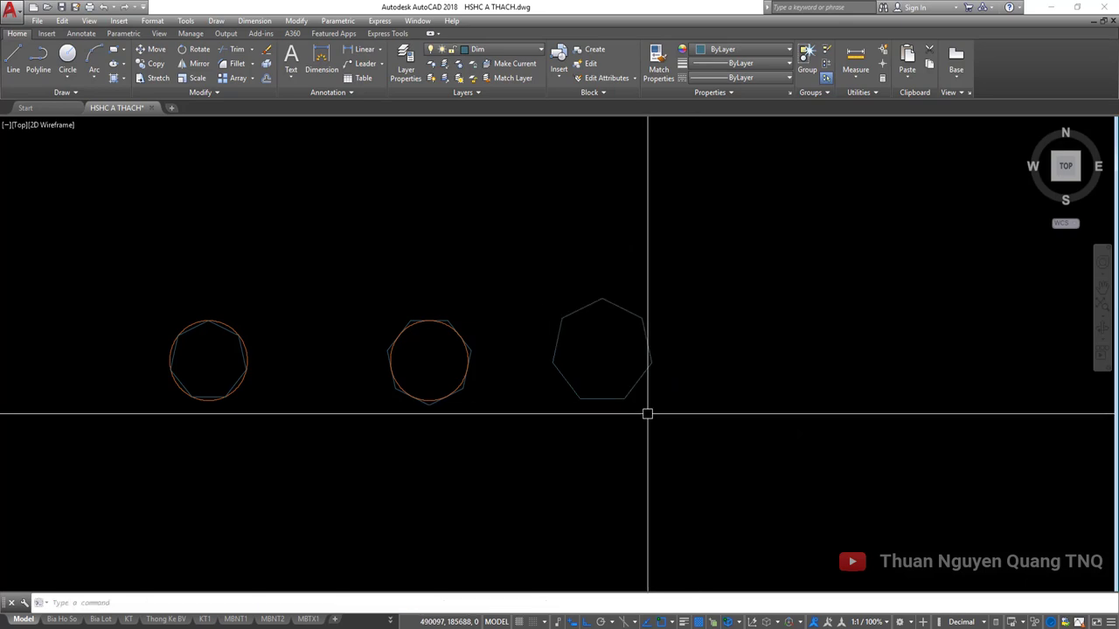
- Zoom in to check the new edge-drawn heptagon, then select it
{"action": "scroll", "coordinate": [625, 404], "scroll_direction": "up", "scroll_amount": 3}
{"action": "scroll", "coordinate": [619, 396], "scroll_direction": "up", "scroll_amount": 1}
{"action": "left_click", "coordinate": [619, 396]}
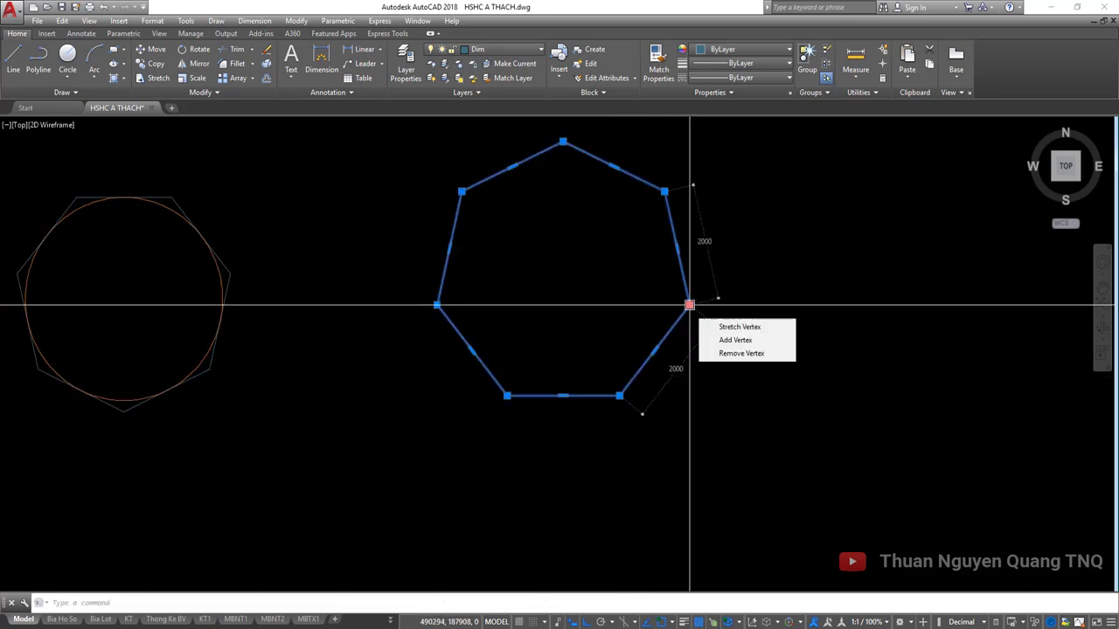
{"action": "key", "text": "Escape"}
{"action": "scroll", "coordinate": [674, 322], "scroll_direction": "down", "scroll_amount": 1}
{"action": "scroll", "coordinate": [571, 370], "scroll_direction": "down", "scroll_amount": 4}
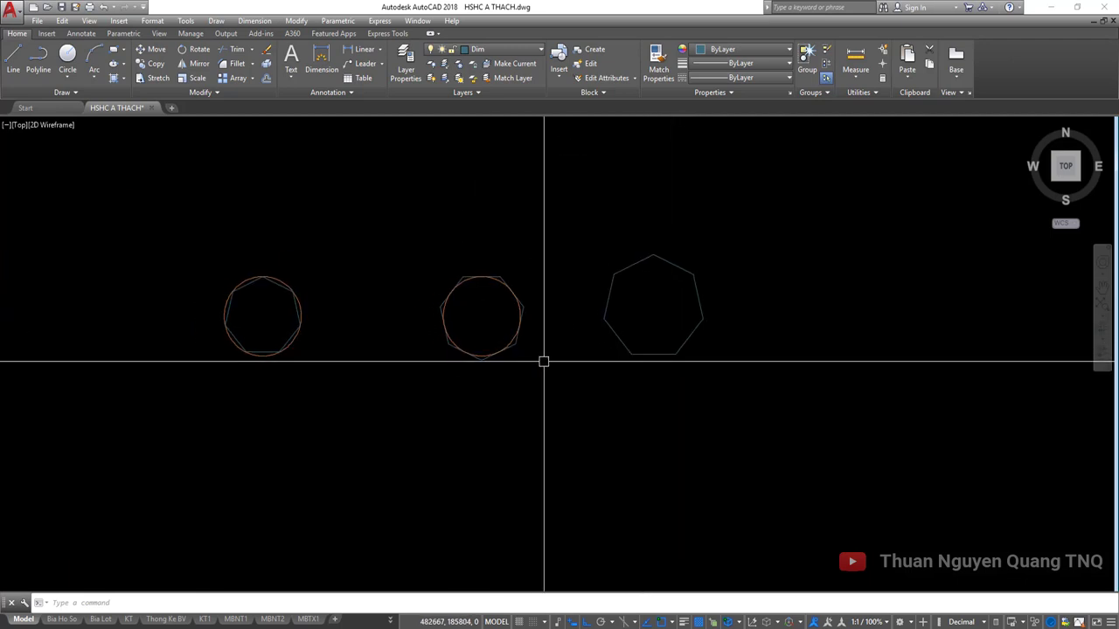
{"action": "left_click", "coordinate": [696, 303]}
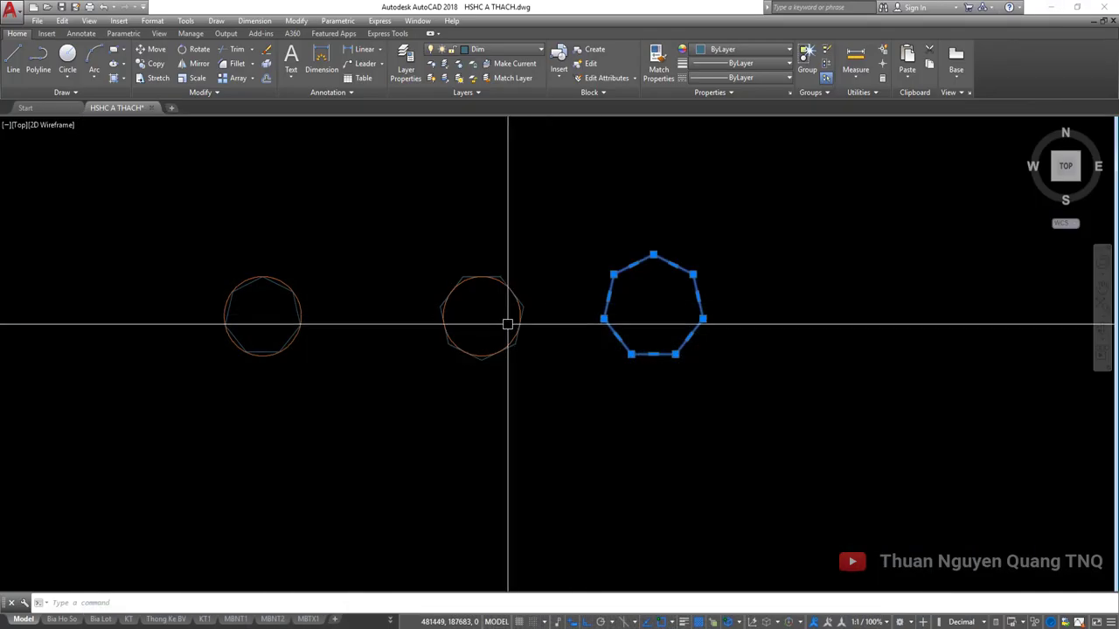
{"action": "left_click", "coordinate": [694, 237]}
- Move the edge-drawn heptagon slightly lower
{"action": "left_click", "coordinate": [683, 311]}
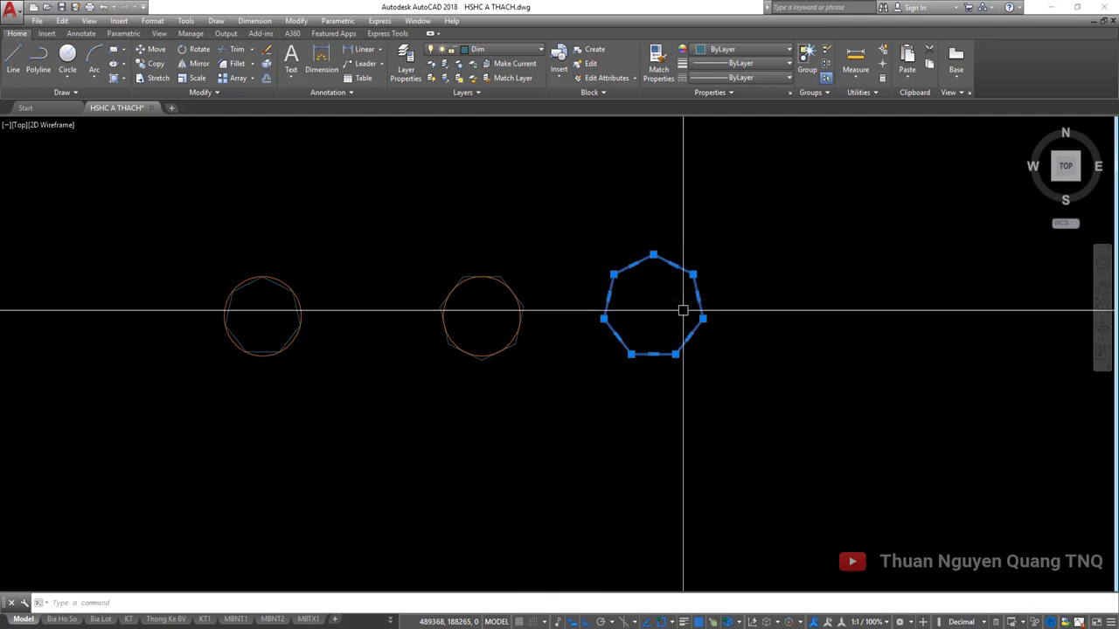
{"action": "key", "text": "m"}
{"action": "key", "text": "space"}
{"action": "left_click", "coordinate": [742, 312]}
{"action": "left_click", "coordinate": [753, 336]}
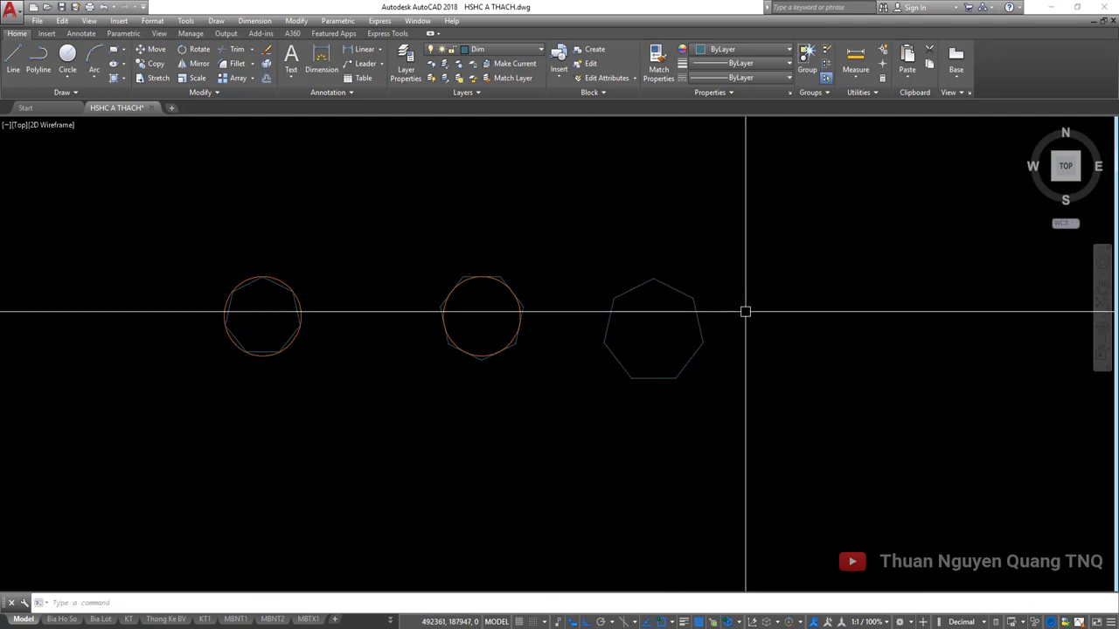
- Shift the edge-drawn heptagon to the right and reselect it
{"action": "left_click", "coordinate": [698, 321]}
{"action": "key", "text": "m"}
{"action": "key", "text": "space"}
{"action": "left_click", "coordinate": [699, 382]}
{"action": "left_click", "coordinate": [745, 348]}
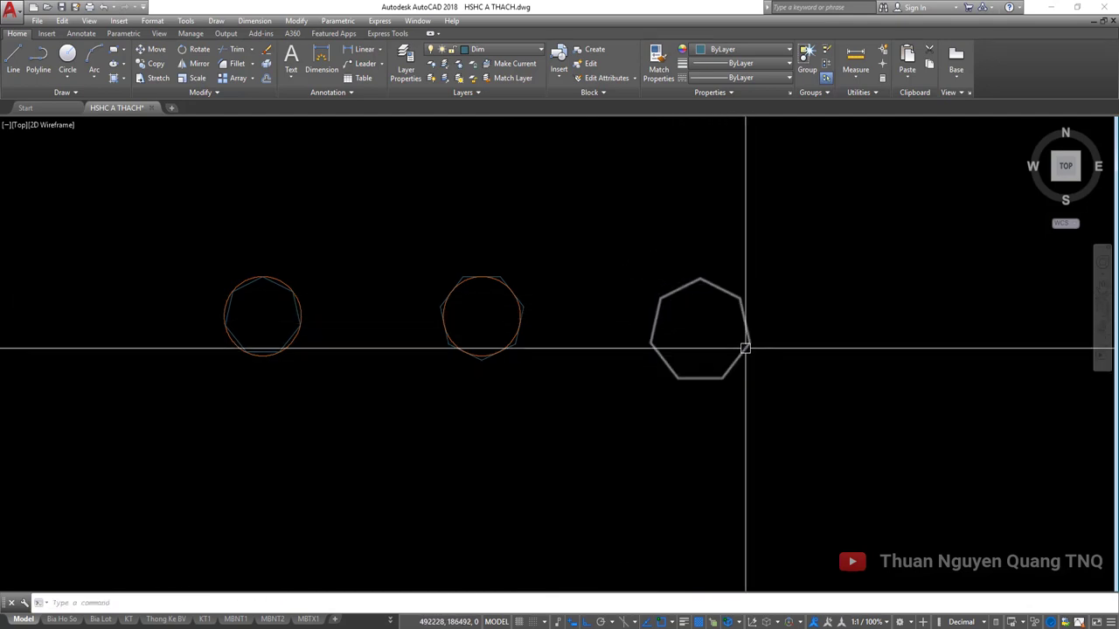
{"action": "left_click", "coordinate": [744, 323]}
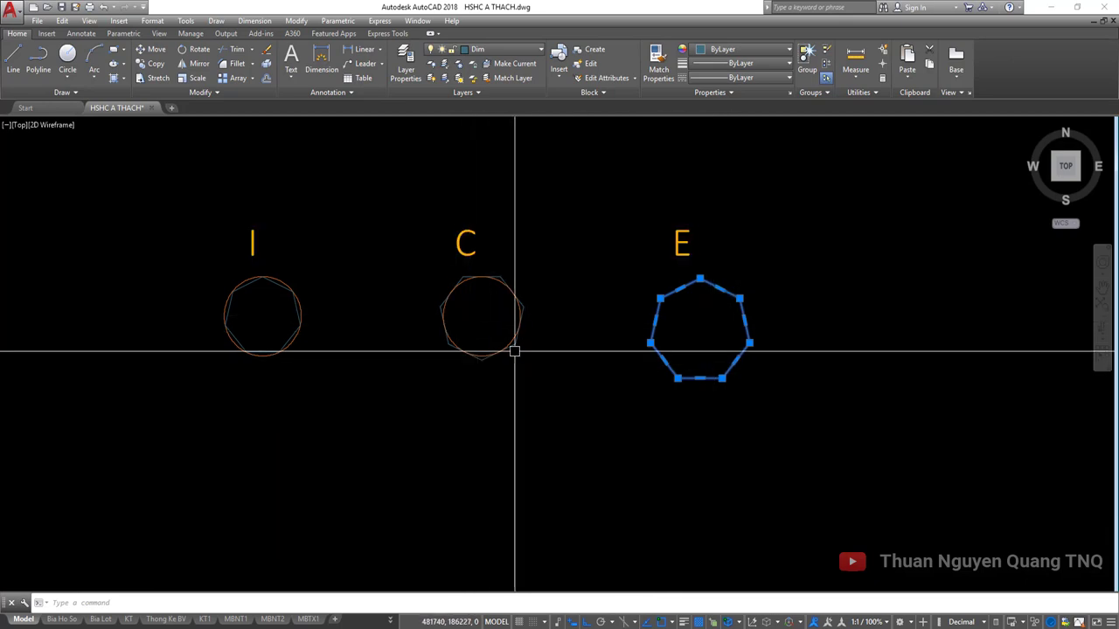
- Zoom and pan the view so all three heptagons are visible
{"action": "scroll", "coordinate": [506, 273], "scroll_direction": "up", "scroll_amount": 4}
{"action": "scroll", "coordinate": [519, 312], "scroll_direction": "down", "scroll_amount": 4}
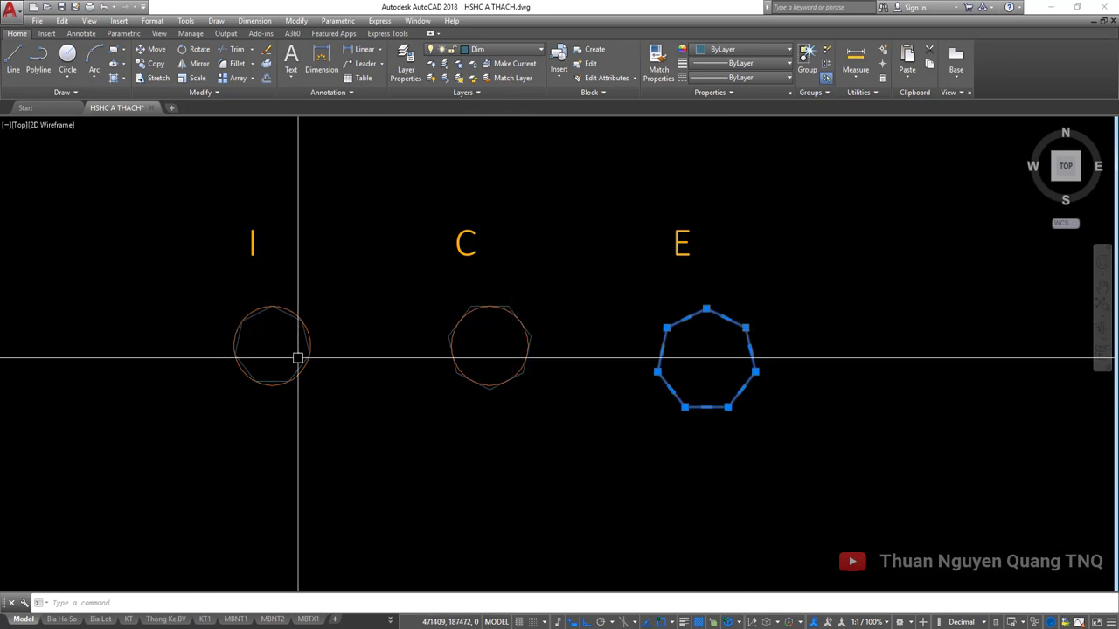
{"action": "scroll", "coordinate": [349, 280], "scroll_direction": "up", "scroll_amount": 4}
{"action": "scroll", "coordinate": [324, 292], "scroll_direction": "down", "scroll_amount": 2}
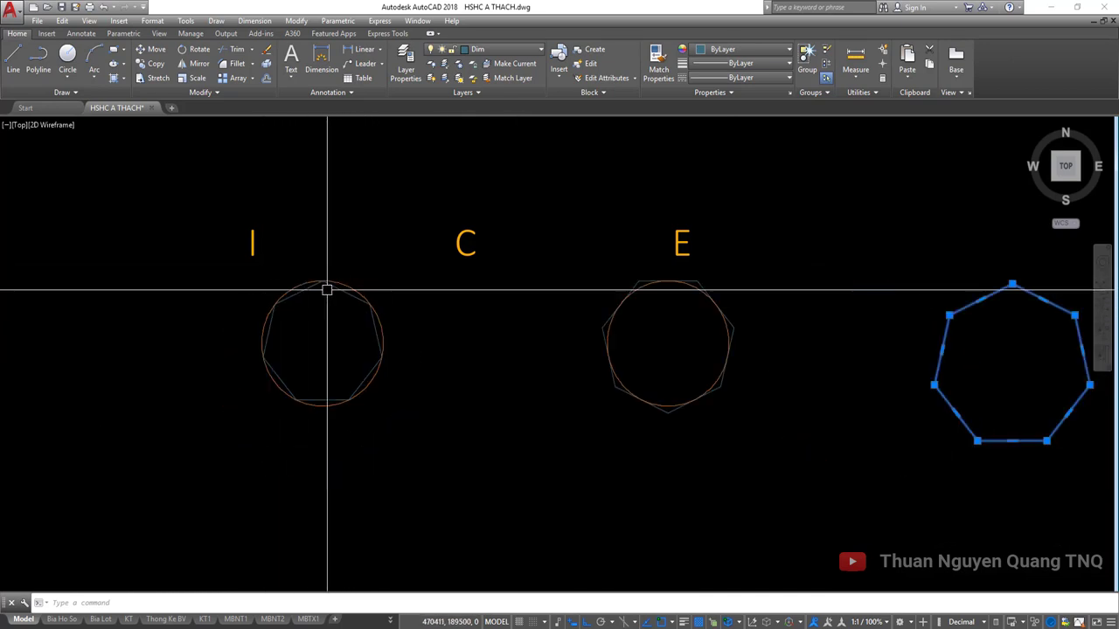
{"action": "scroll", "coordinate": [325, 292], "scroll_direction": "down", "scroll_amount": 2}
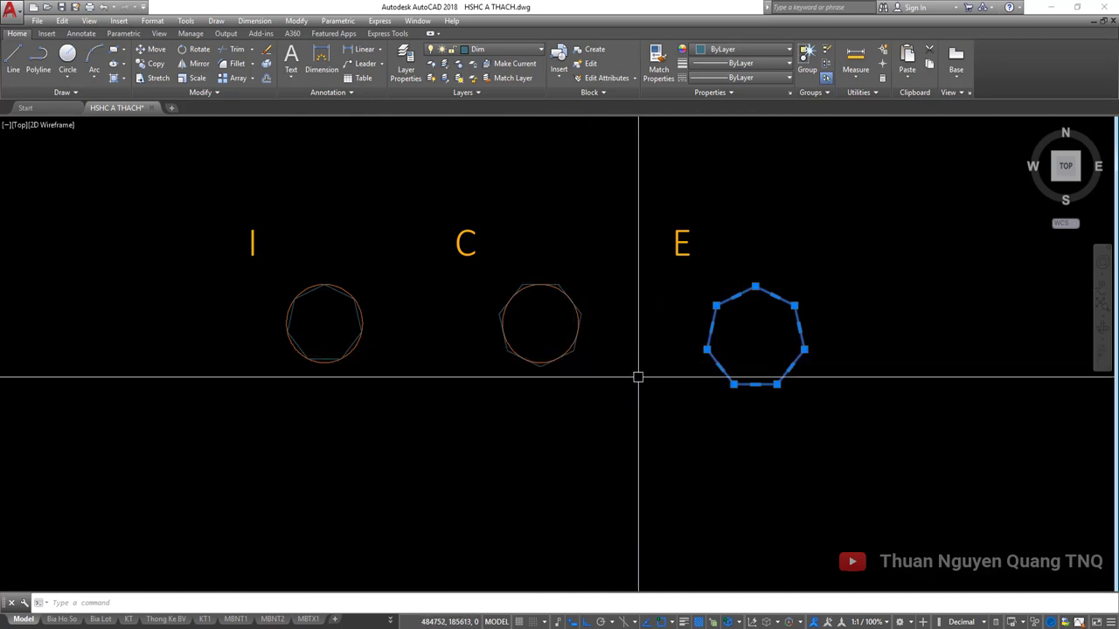
{"action": "middle_click_drag", "start_coordinate": [626, 358], "coordinate": [577, 372]}
{"action": "scroll", "coordinate": [598, 369], "scroll_direction": "down", "scroll_amount": 2}
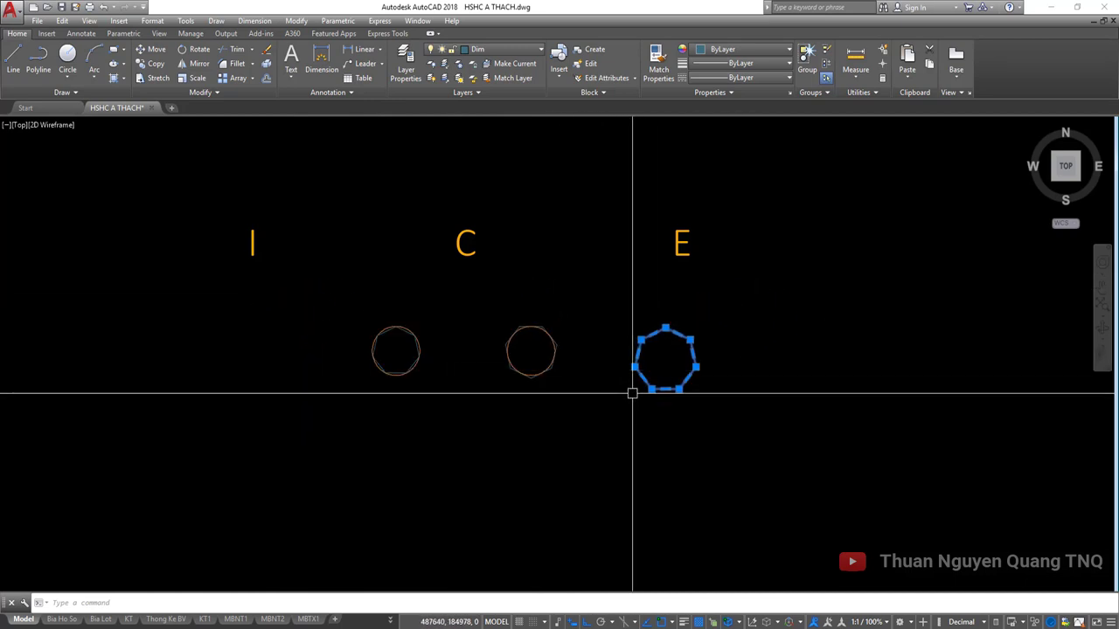
{"action": "scroll", "coordinate": [639, 389], "scroll_direction": "up", "scroll_amount": 2}
- Move the edge-drawn heptagon slightly upward to level it with the others
{"action": "type", "text": "m"}
{"action": "key", "text": "Return"}
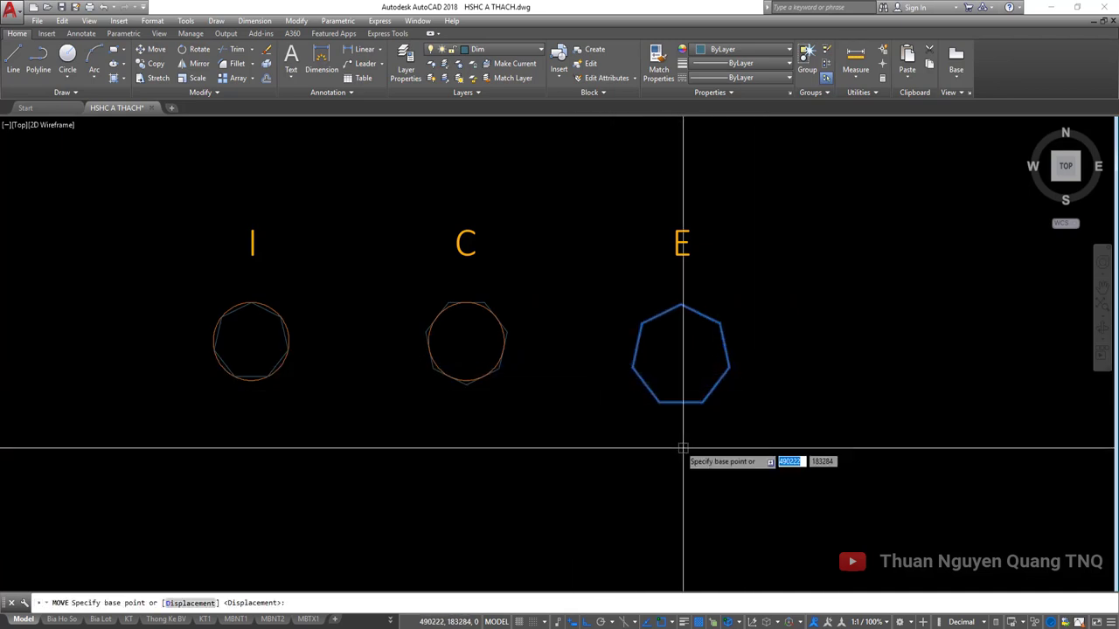
{"action": "left_click", "coordinate": [684, 457]}
{"action": "left_click", "coordinate": [692, 441]}
- Window-select all three shapes, then clear the selection
{"action": "left_click", "coordinate": [795, 420]}
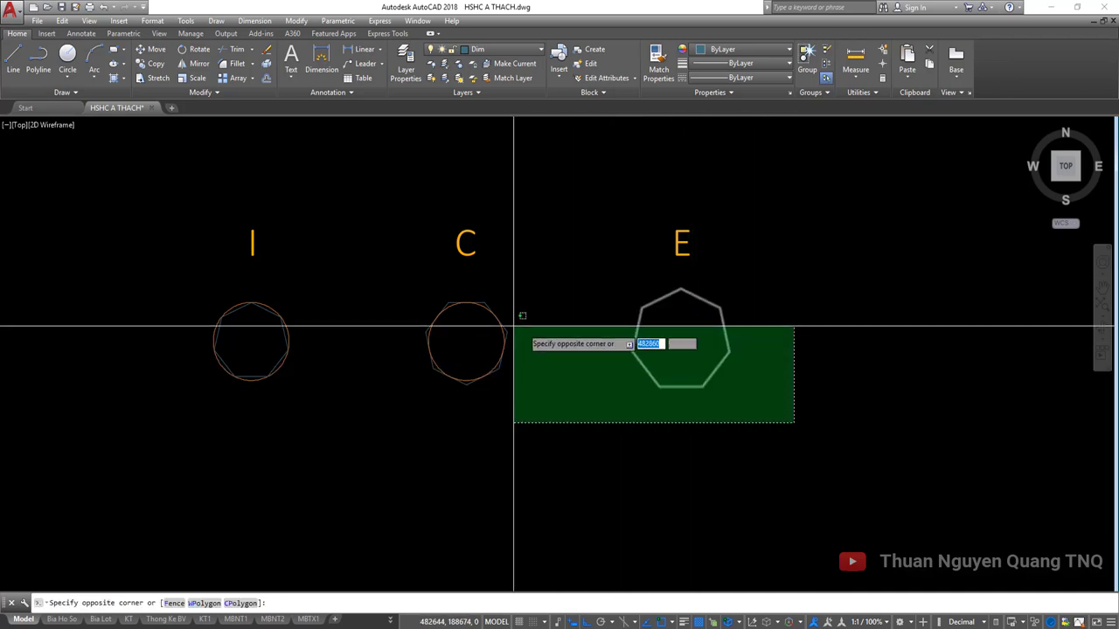
{"action": "left_click", "coordinate": [208, 327]}
{"action": "key", "text": "Escape"}
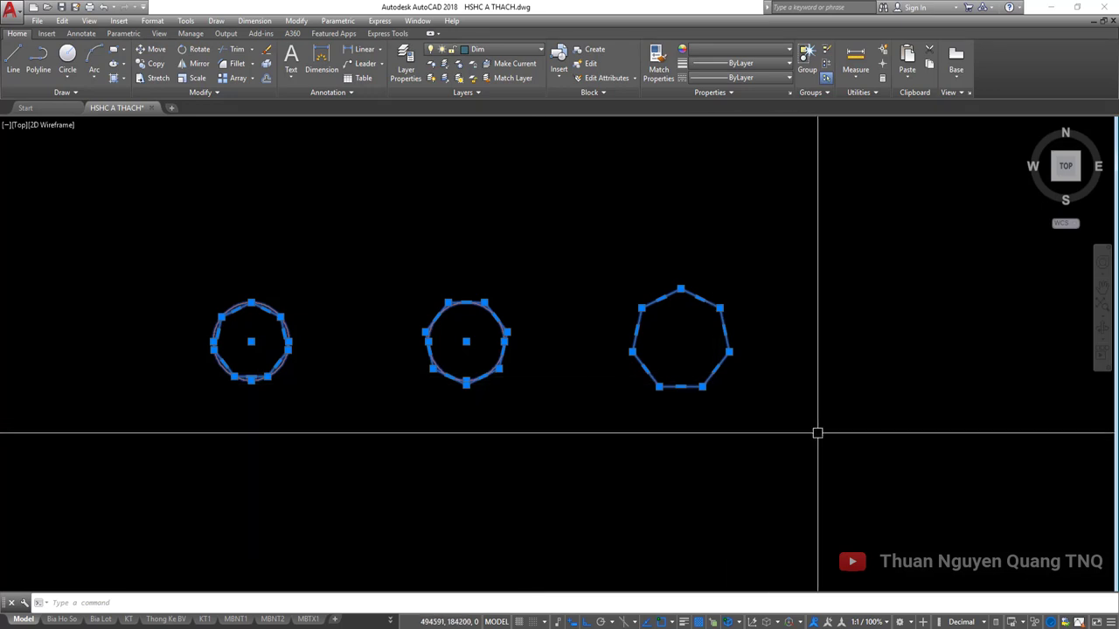
{"action": "left_click", "coordinate": [769, 437]}
{"action": "key", "text": "Escape"}
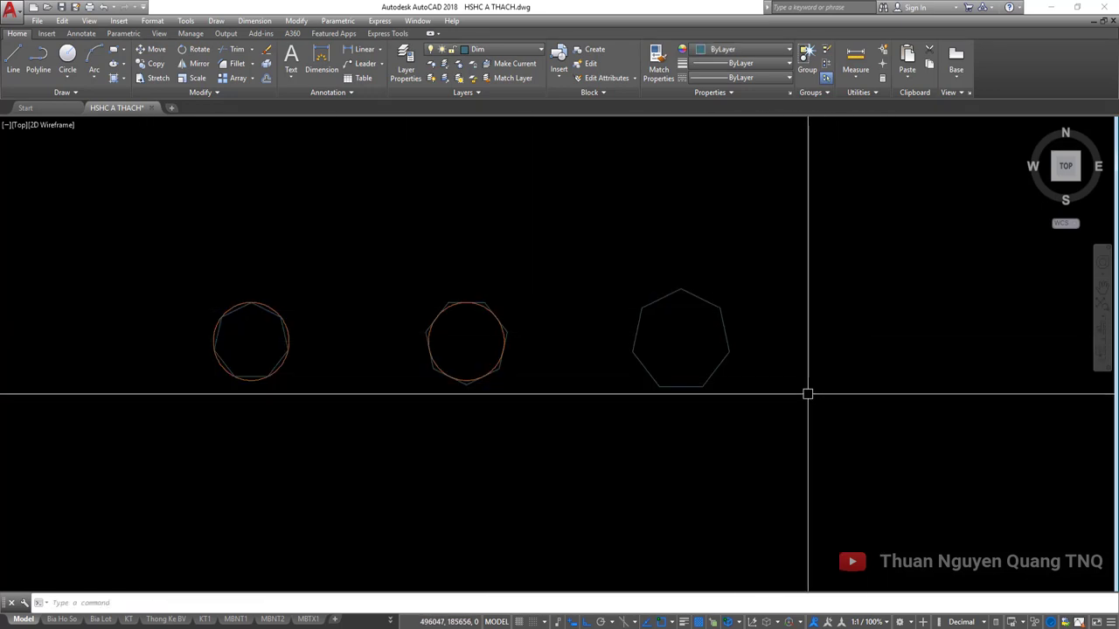